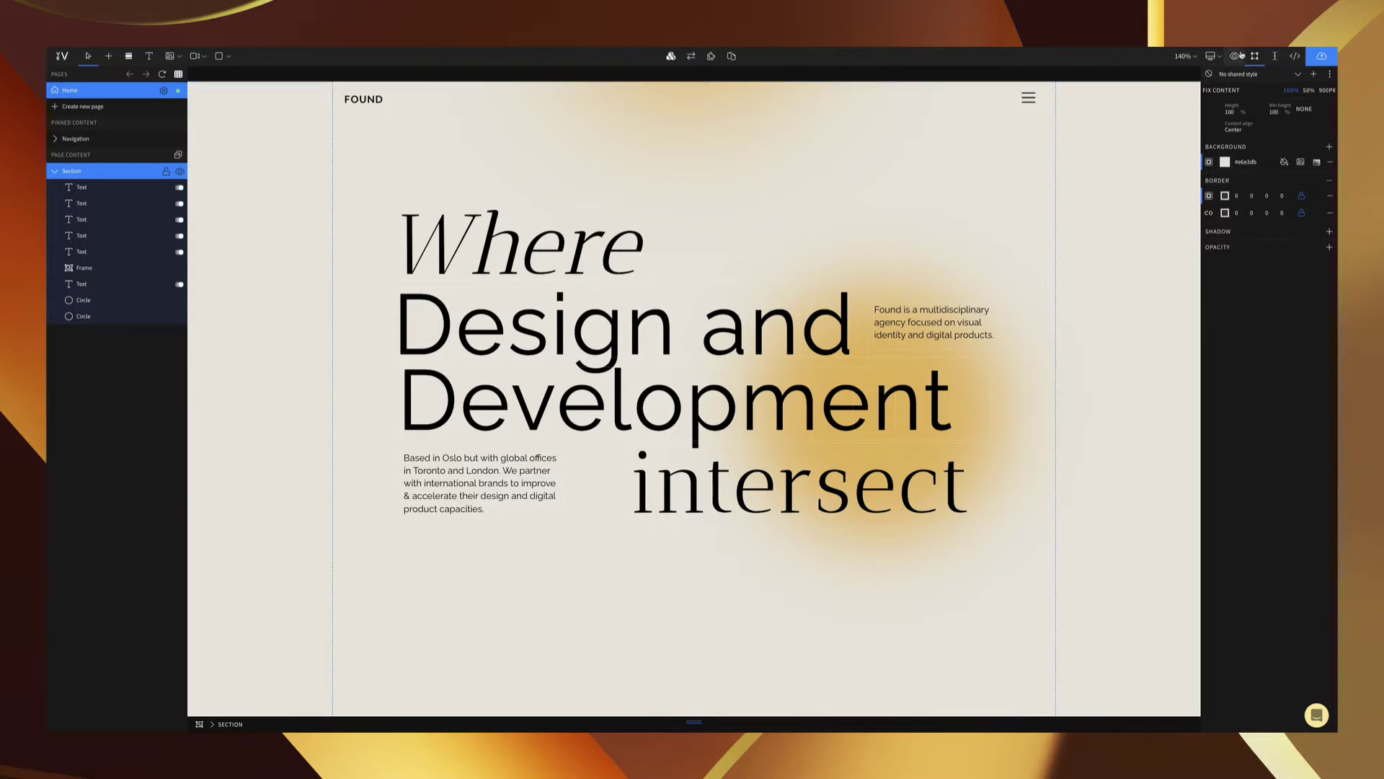
Preview the FOUND hero page as a visitor, then return to the editor.
click(1236, 55)
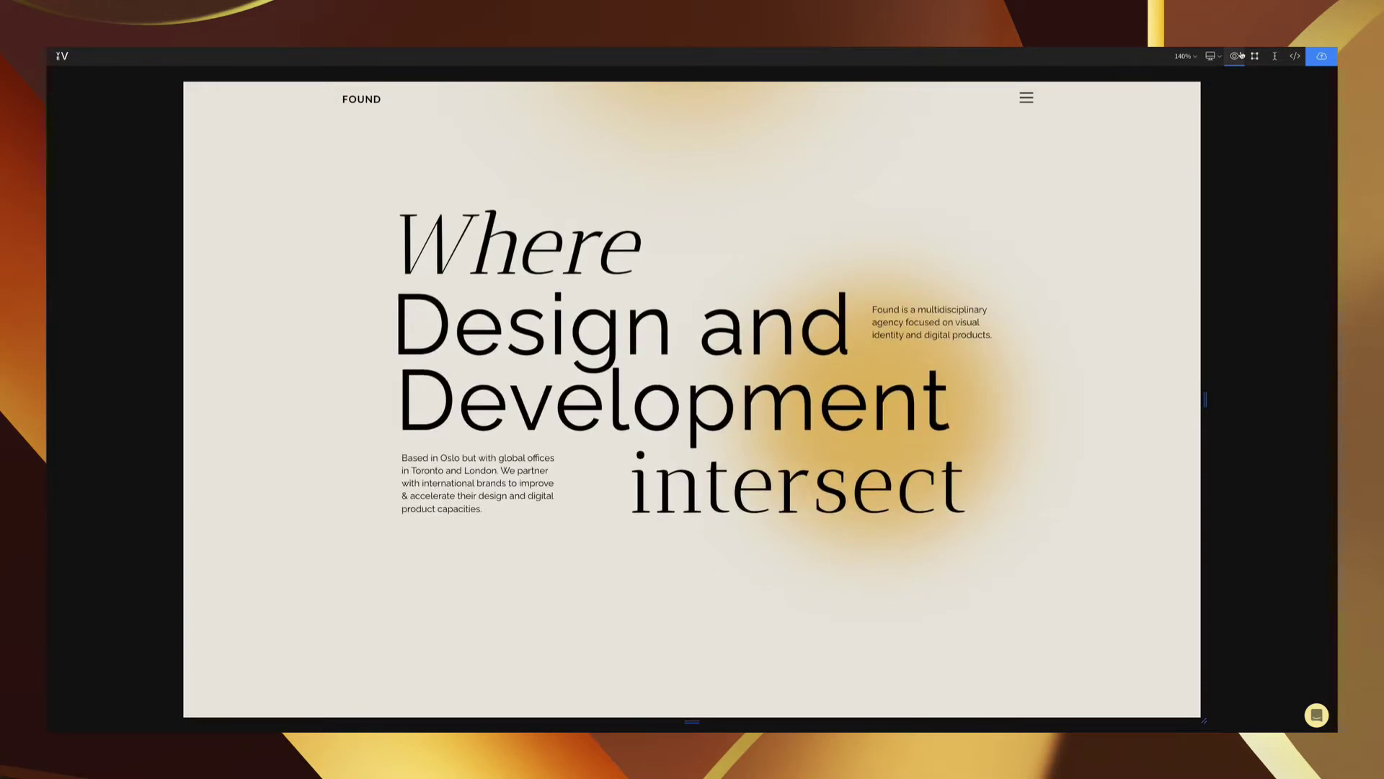
click(1240, 55)
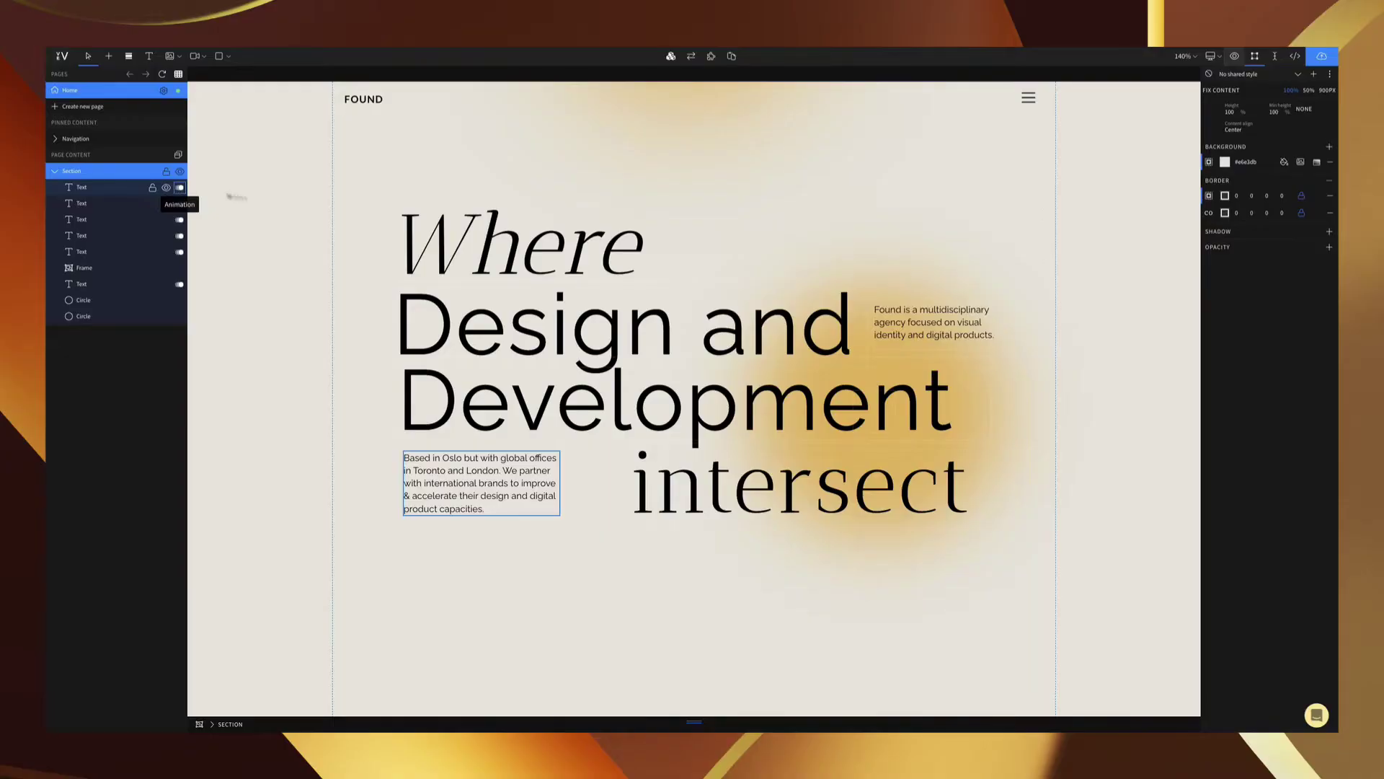
Check the Scroll Speed, Show/Hide Widgets and Link addon previews, then close the list unattached.
click(711, 56)
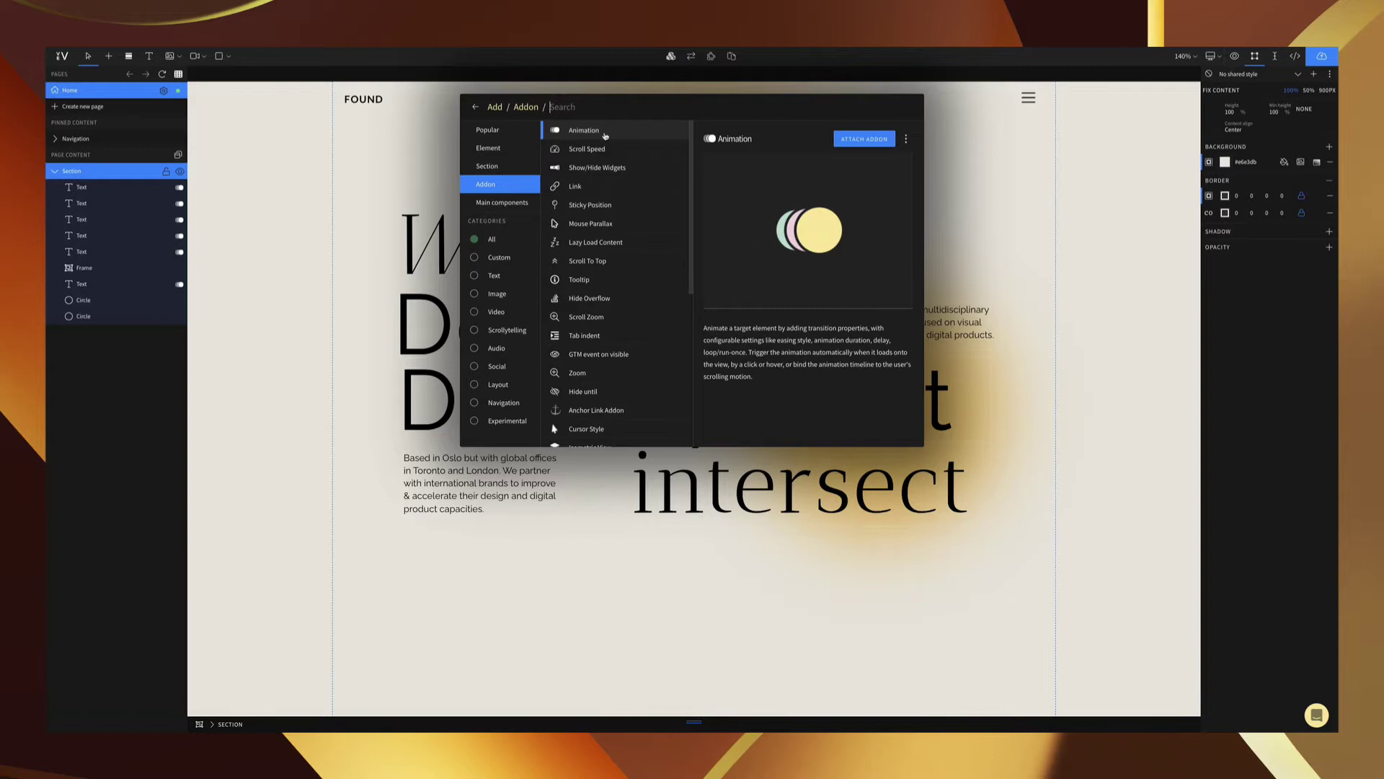
click(605, 148)
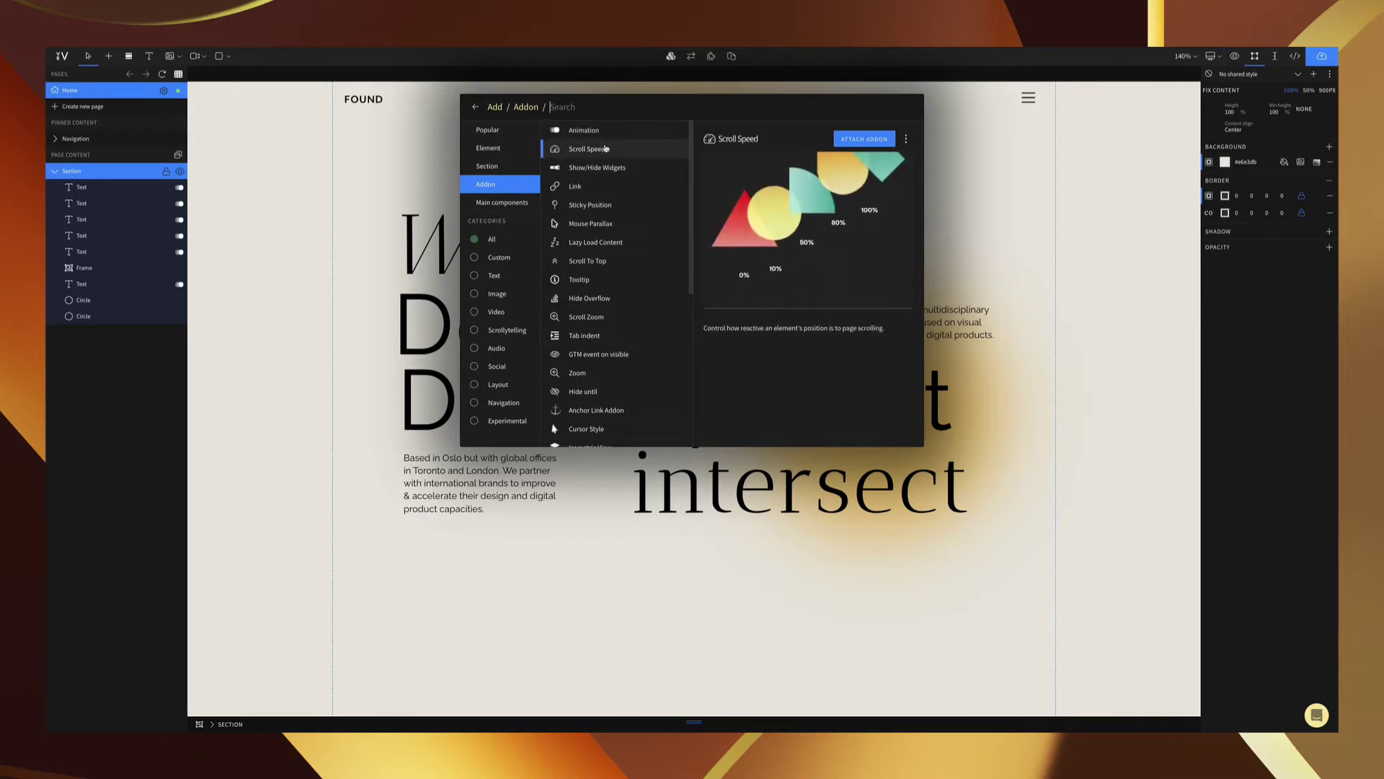
click(608, 166)
click(607, 186)
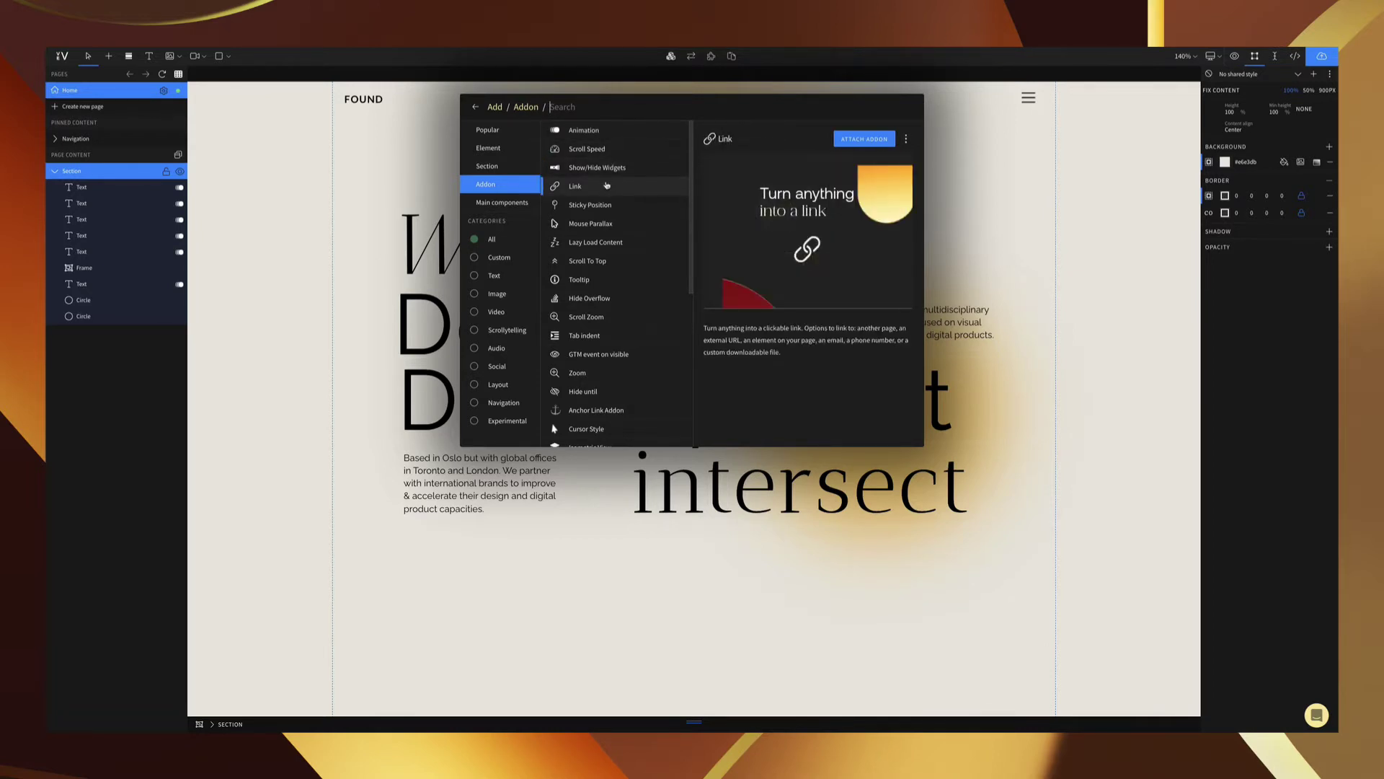
key(Escape)
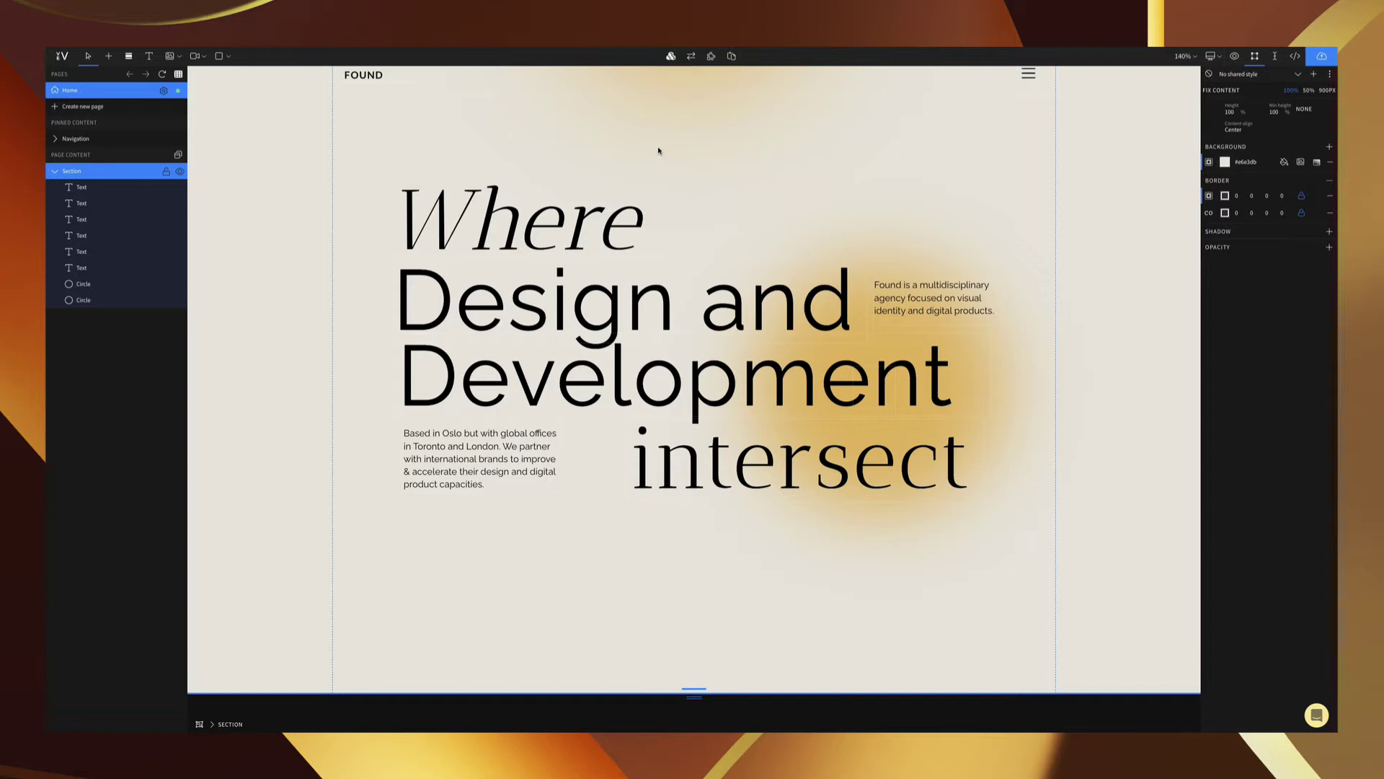
Attach the Animation addon to the 'Where' text and move its panel aside.
click(535, 186)
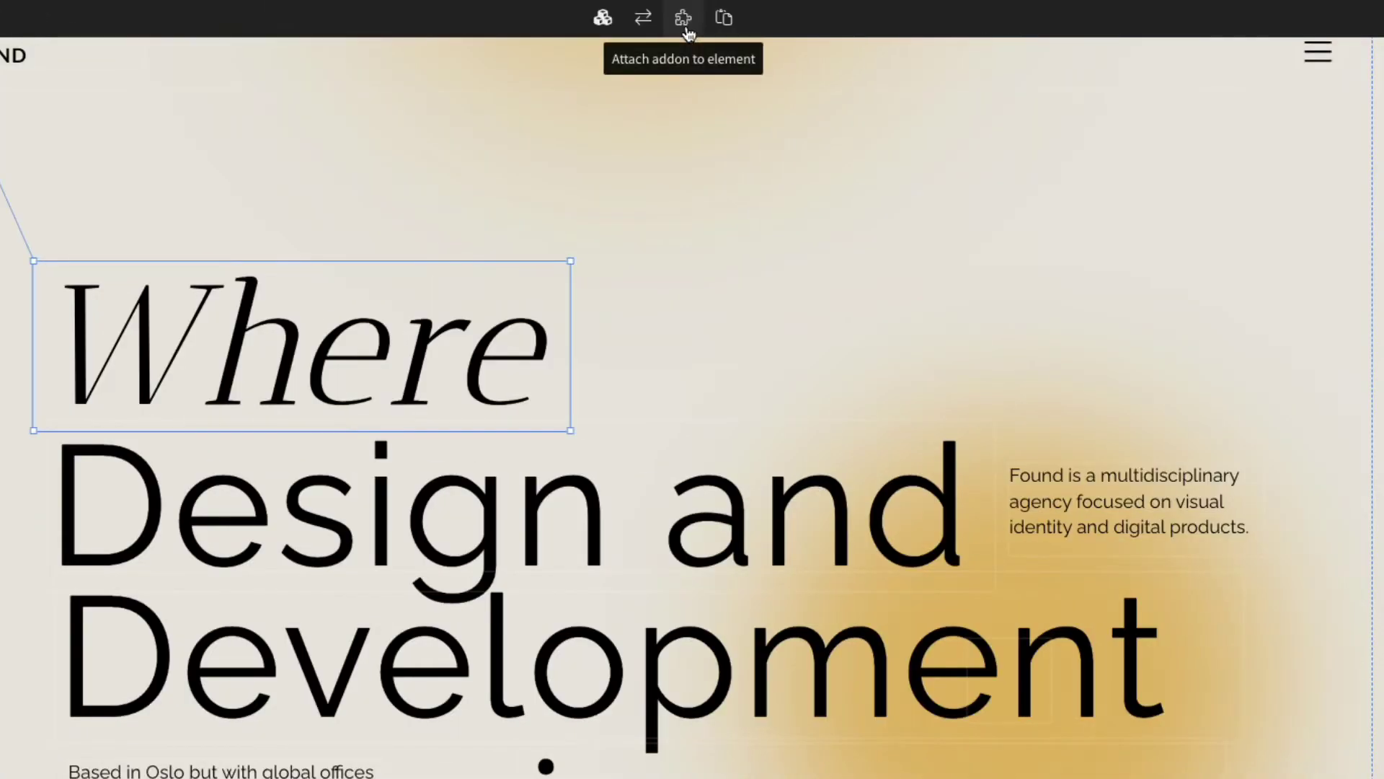
click(685, 29)
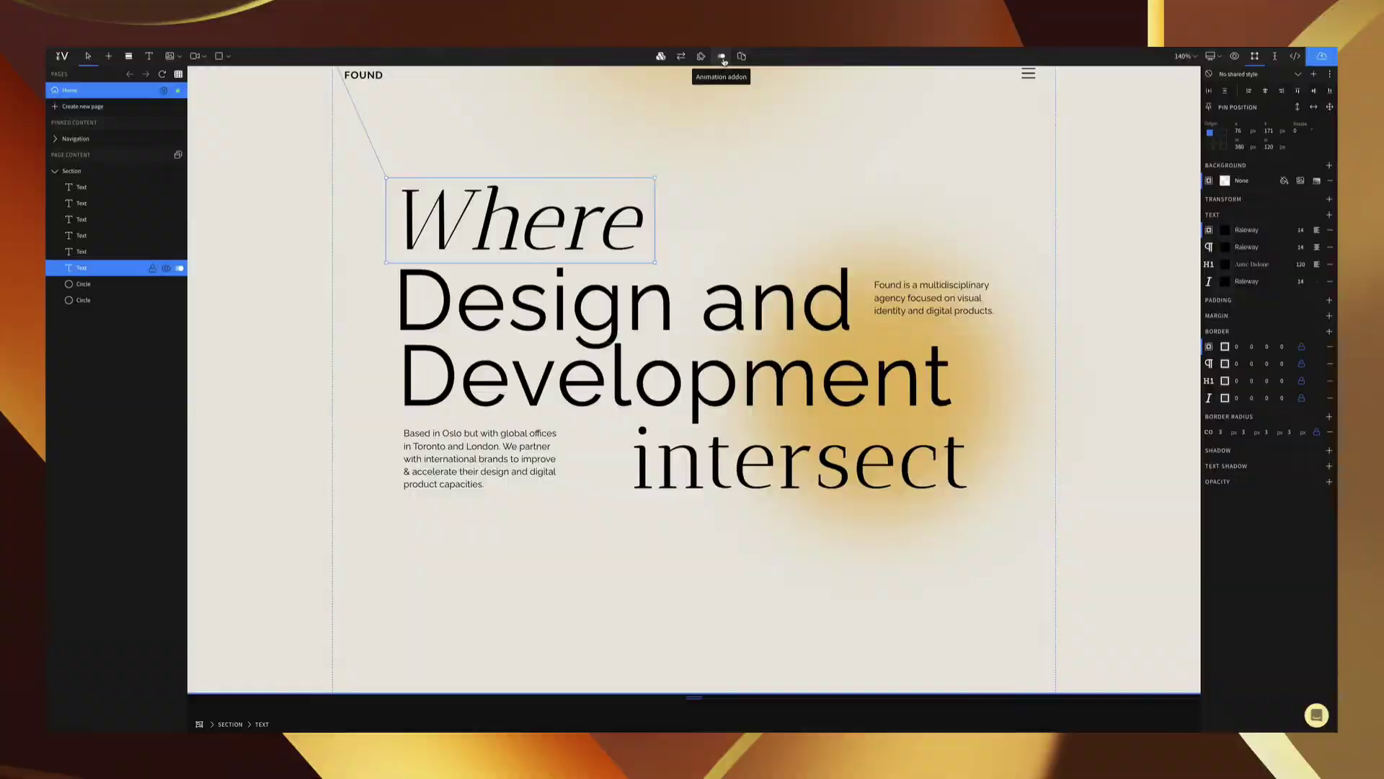
click(722, 58)
drag(550, 97, 1105, 104)
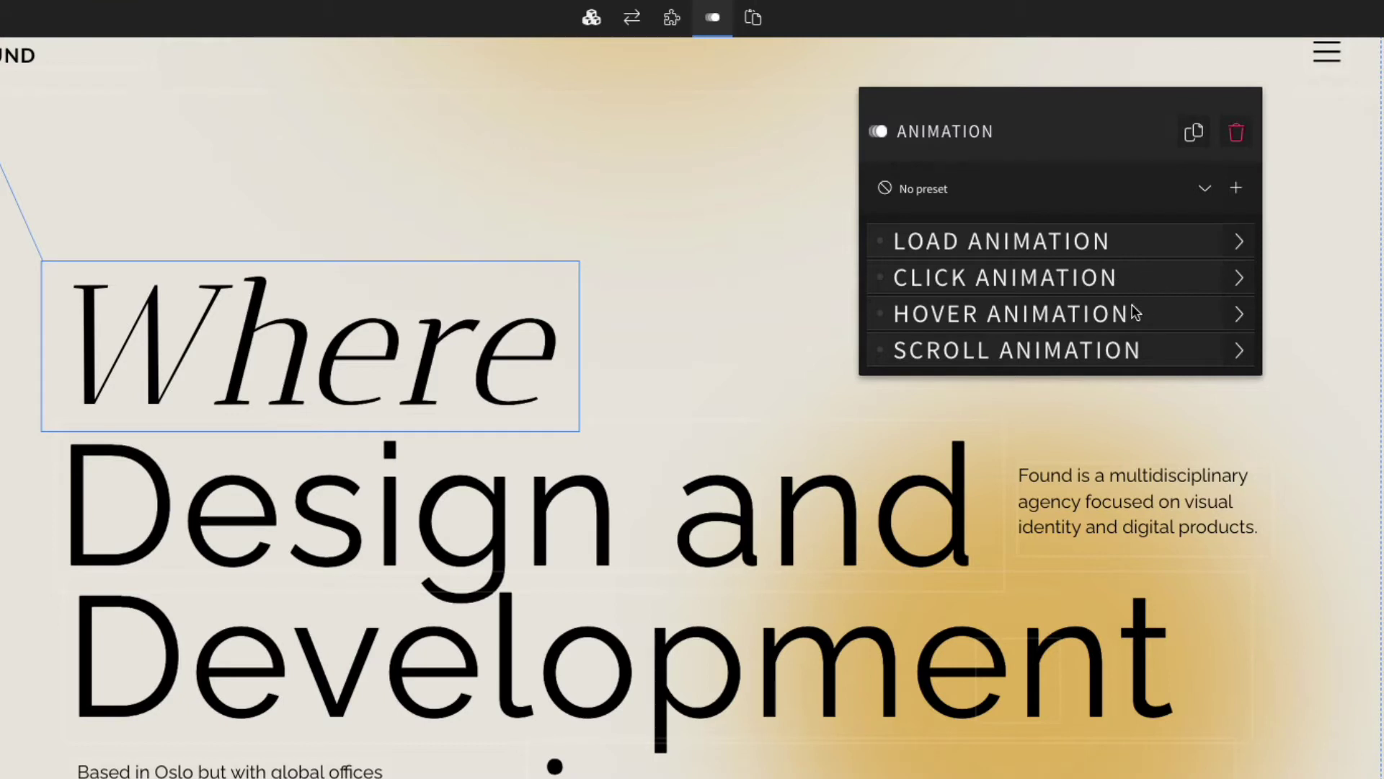
Apply the Slide in preset as the 'Where' load animation (1.2 s, easeOutQuart).
click(1130, 238)
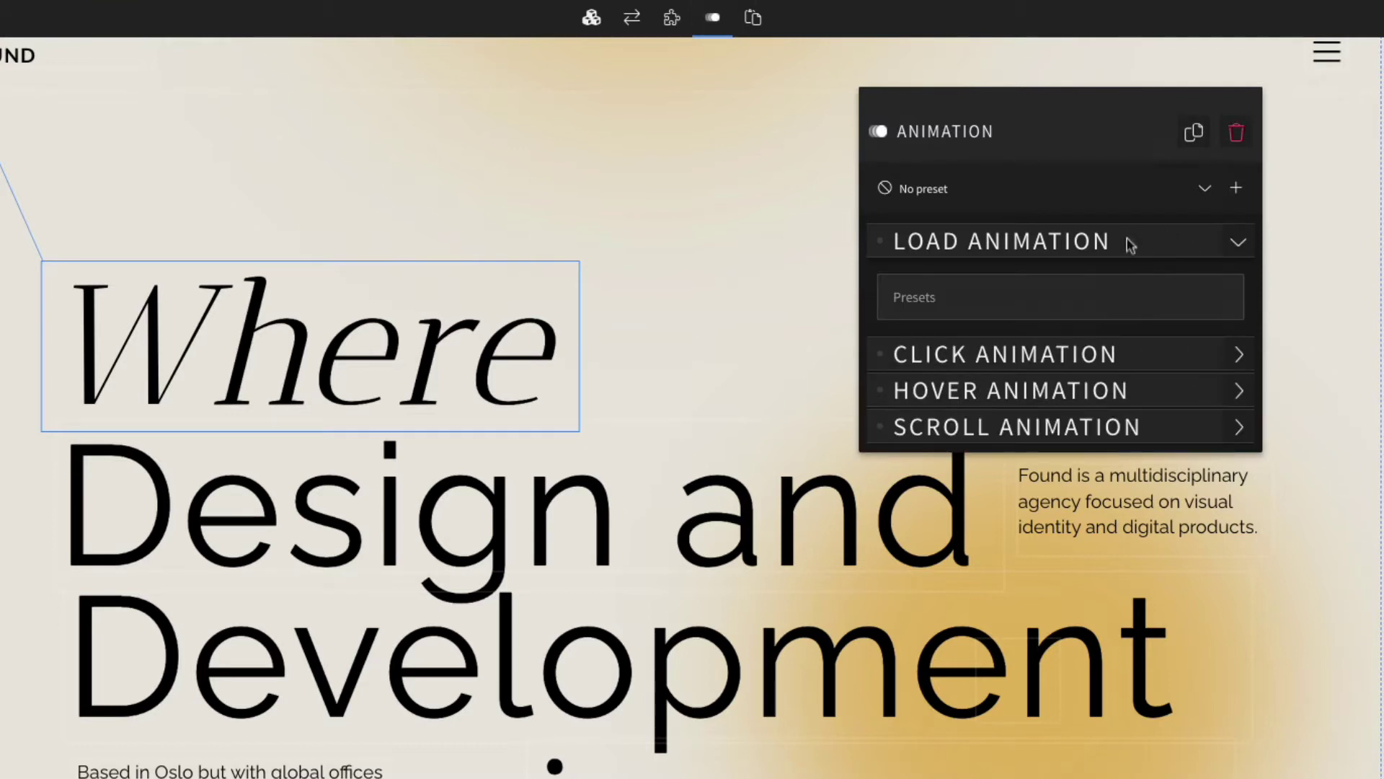
click(1095, 298)
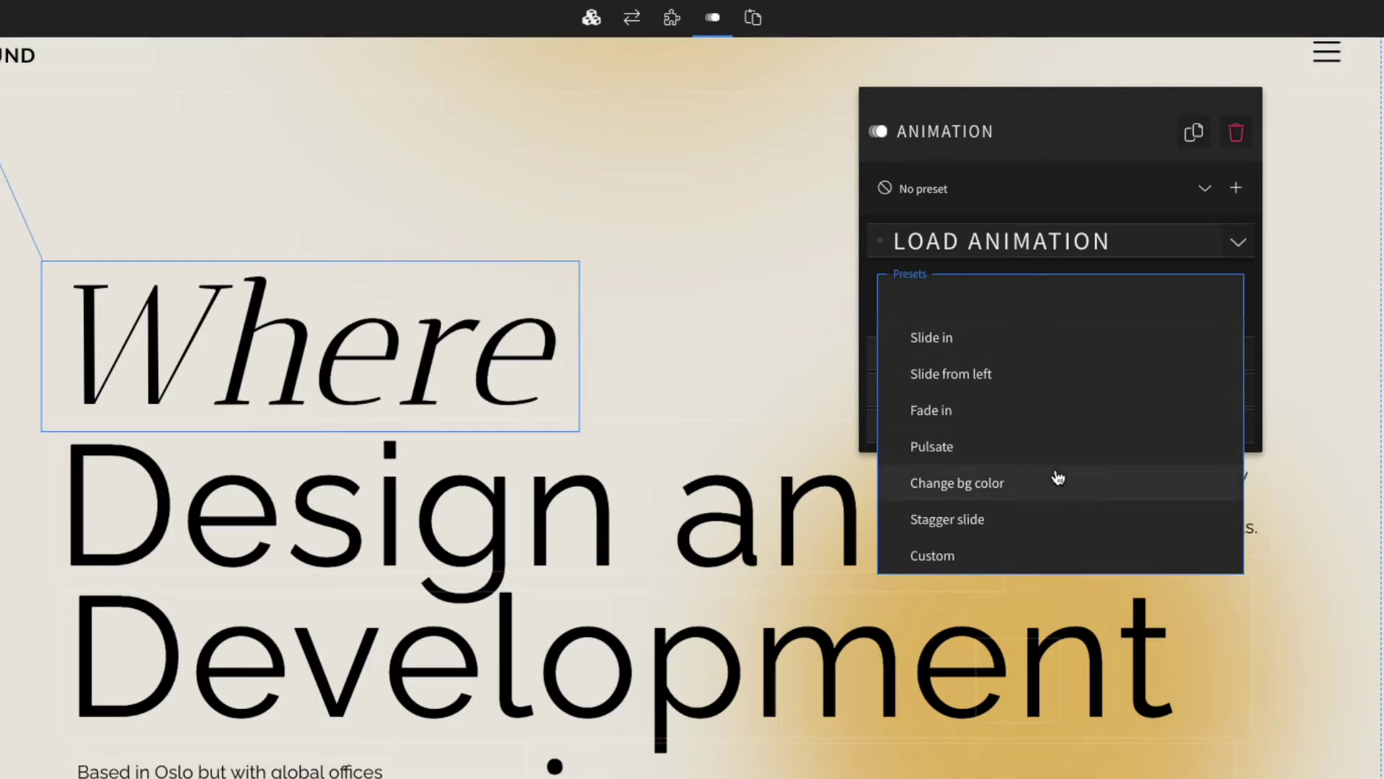
click(997, 339)
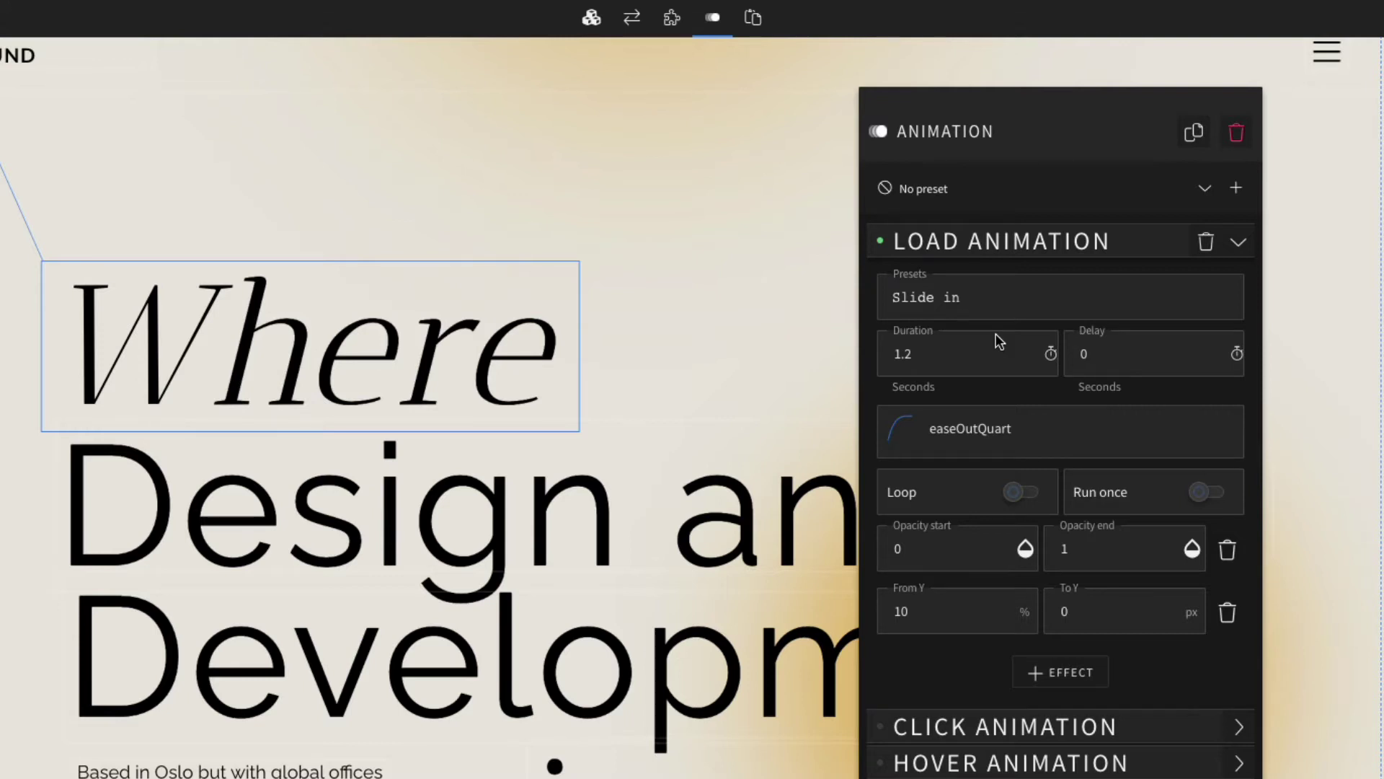
Set the 'Where' slide-in load animation delay to 0.3 seconds.
click(961, 353)
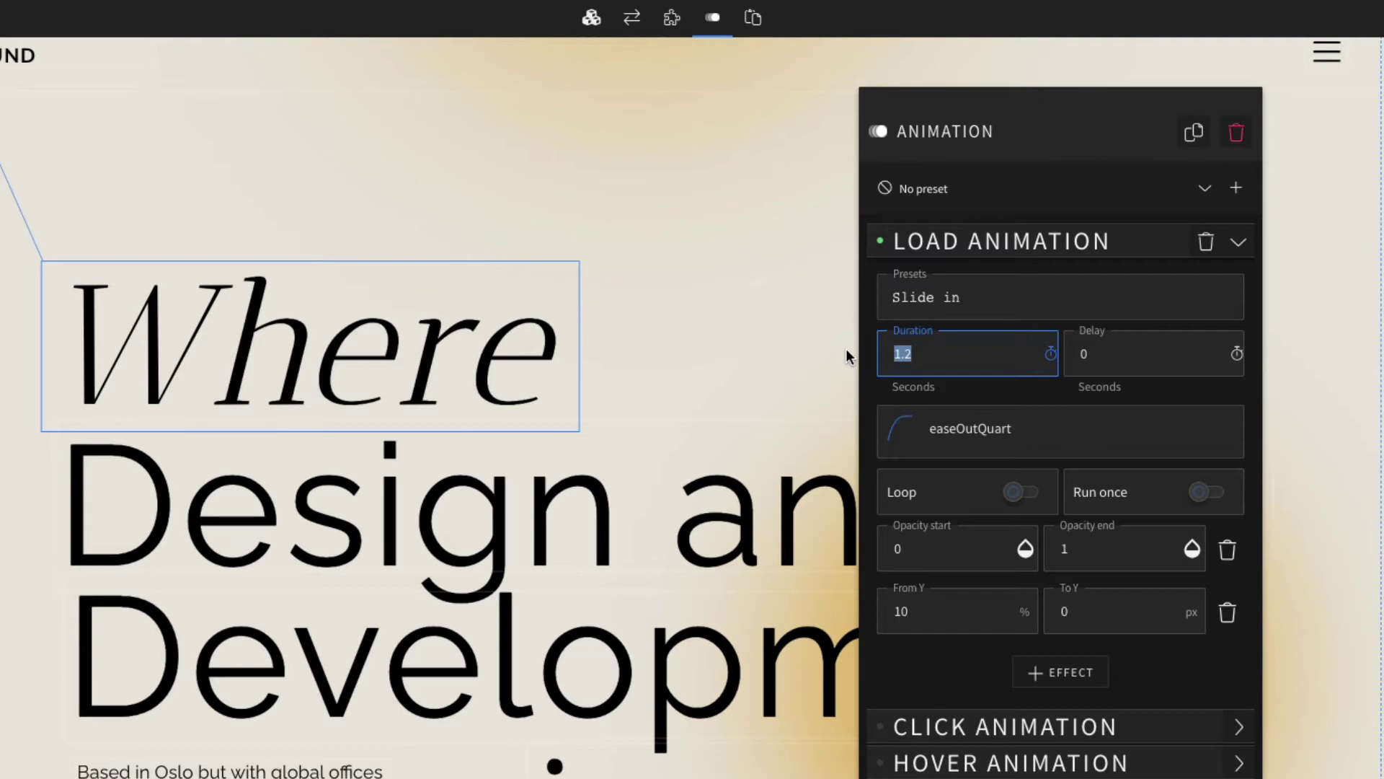
click(943, 354)
click(1111, 362)
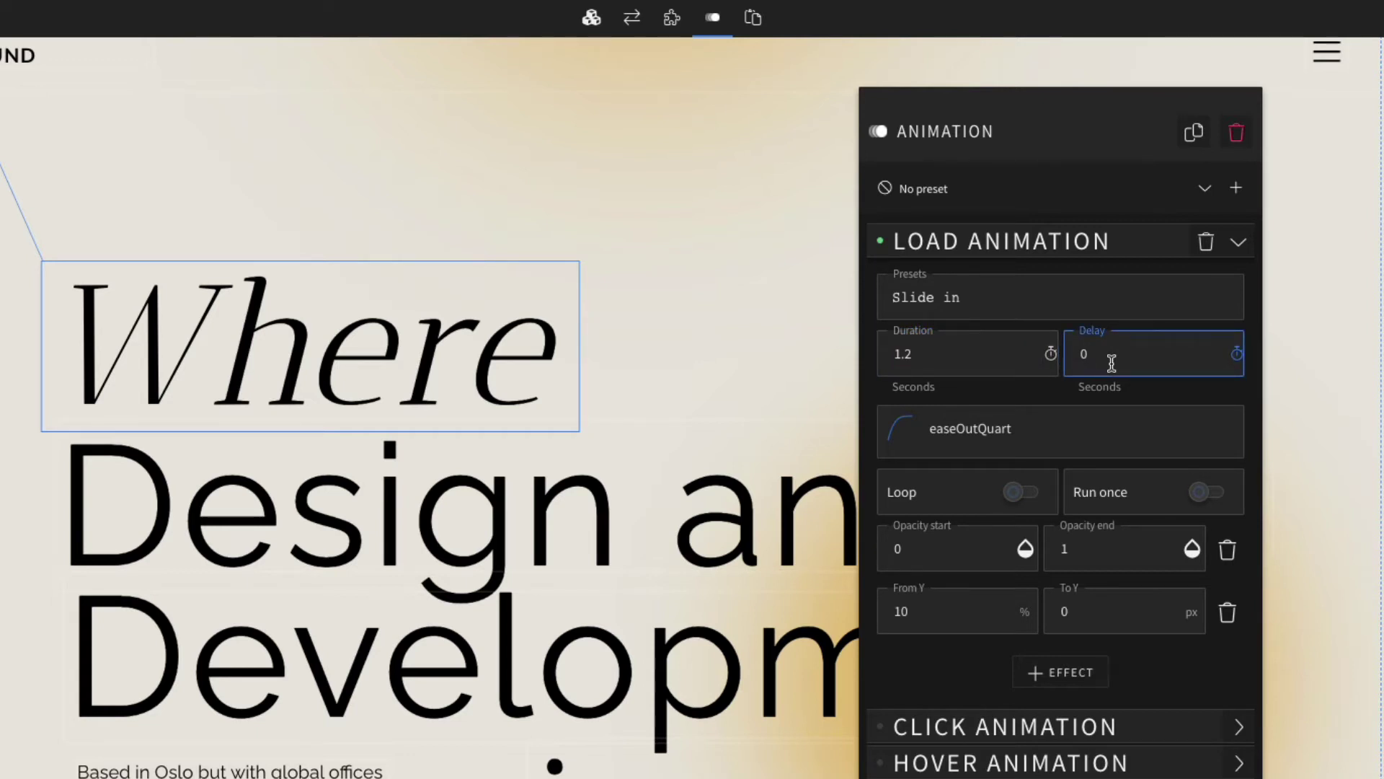
text(.3)
click(1113, 425)
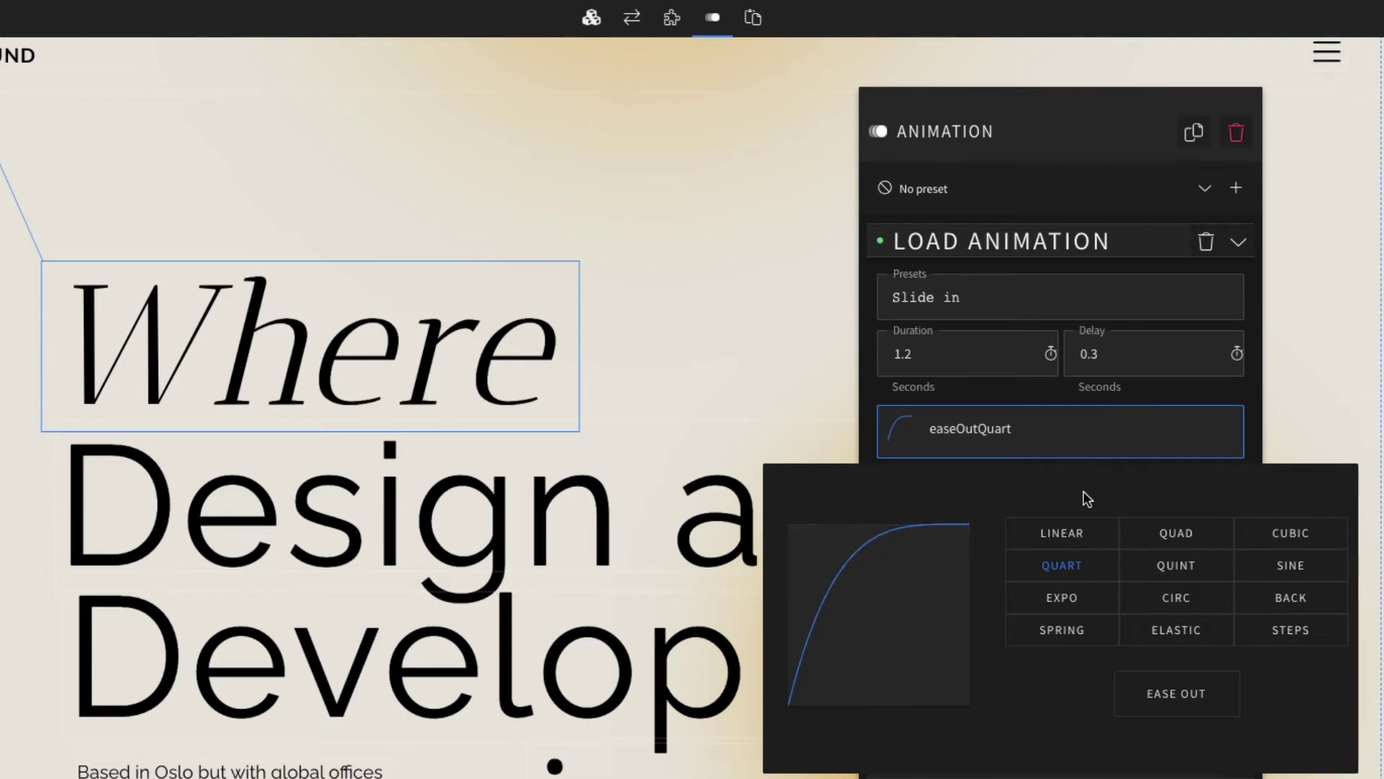
click(1056, 532)
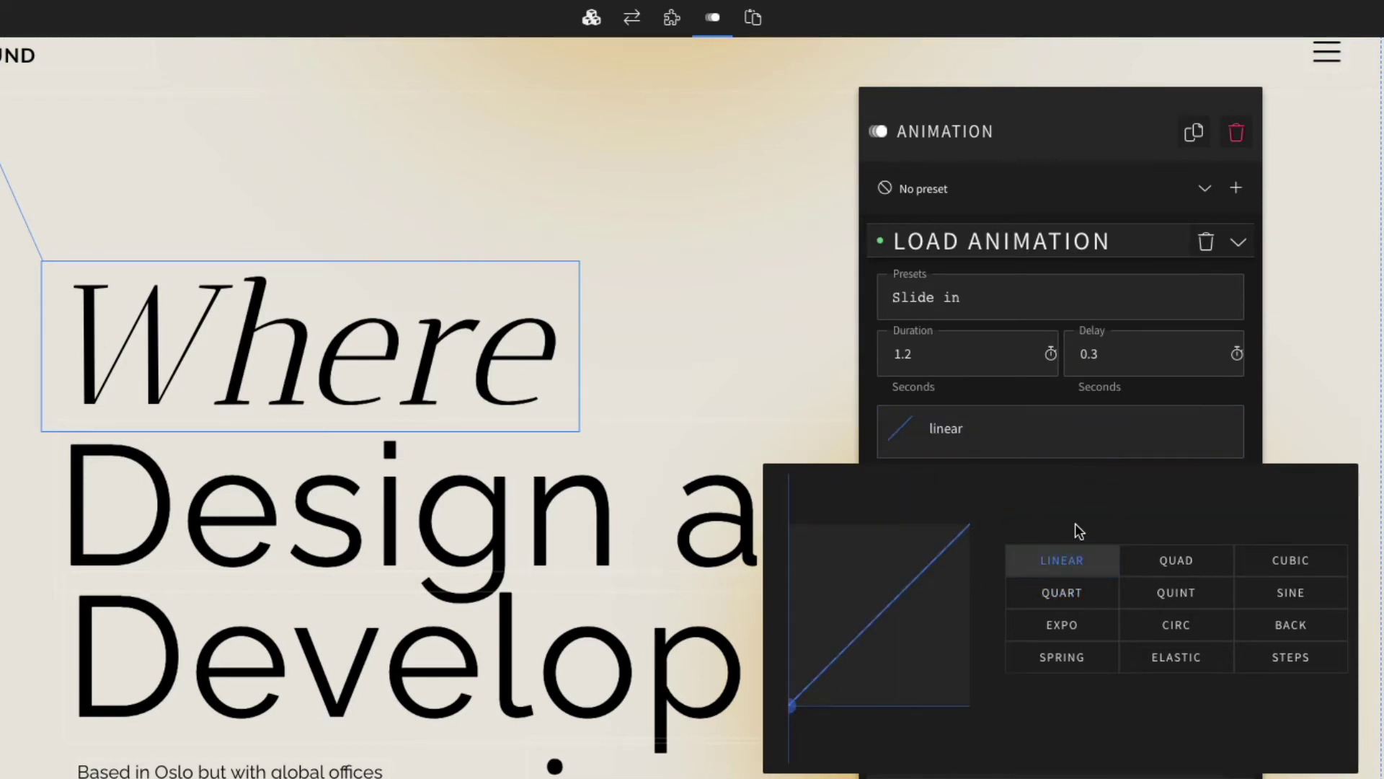
click(1069, 597)
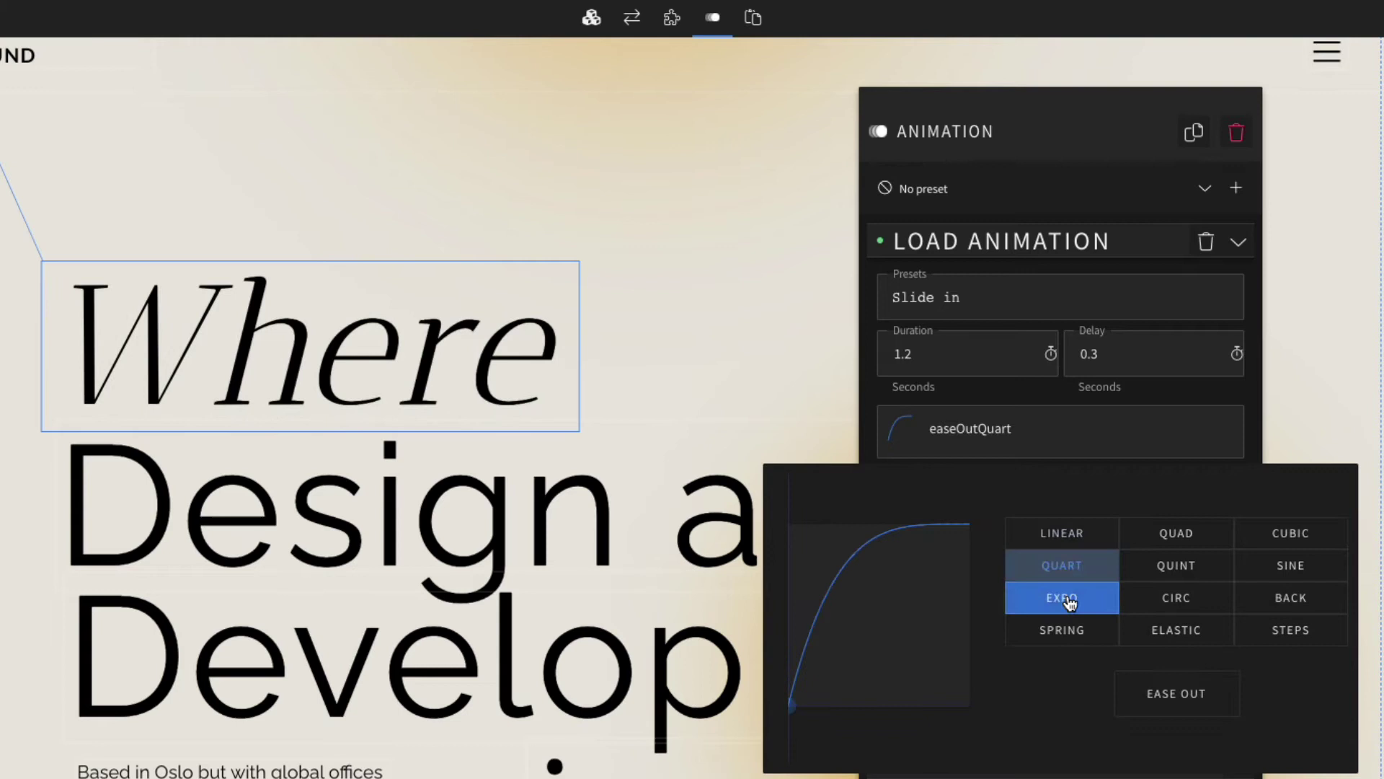
click(1070, 628)
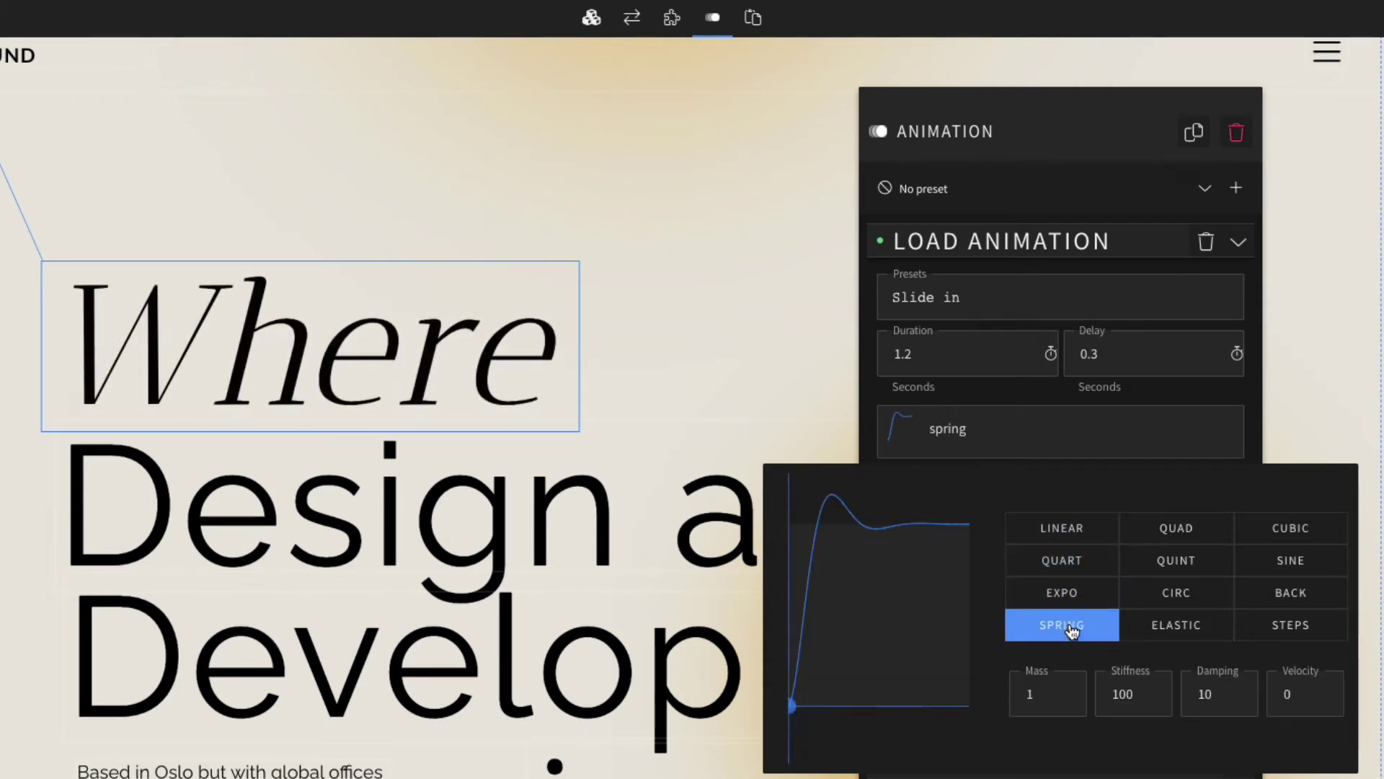
click(1069, 573)
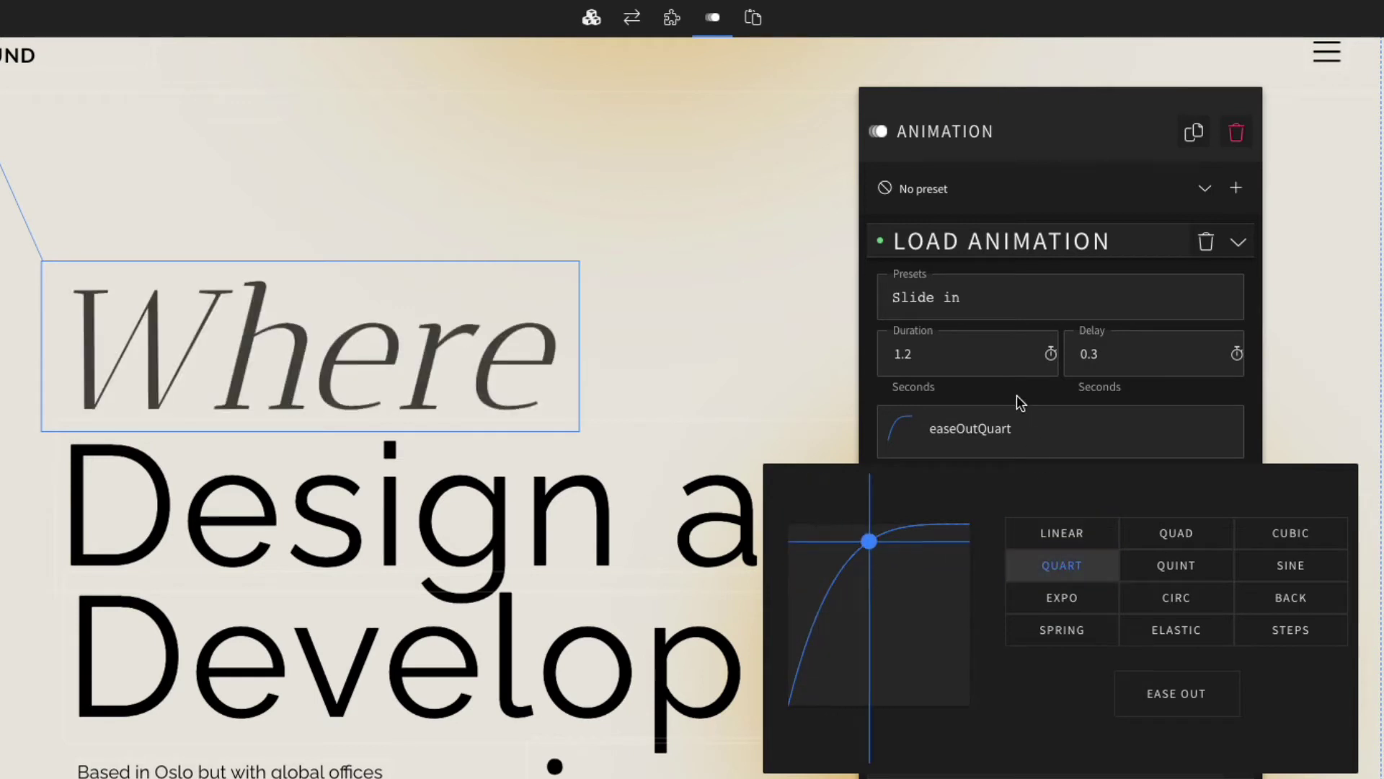
click(1002, 365)
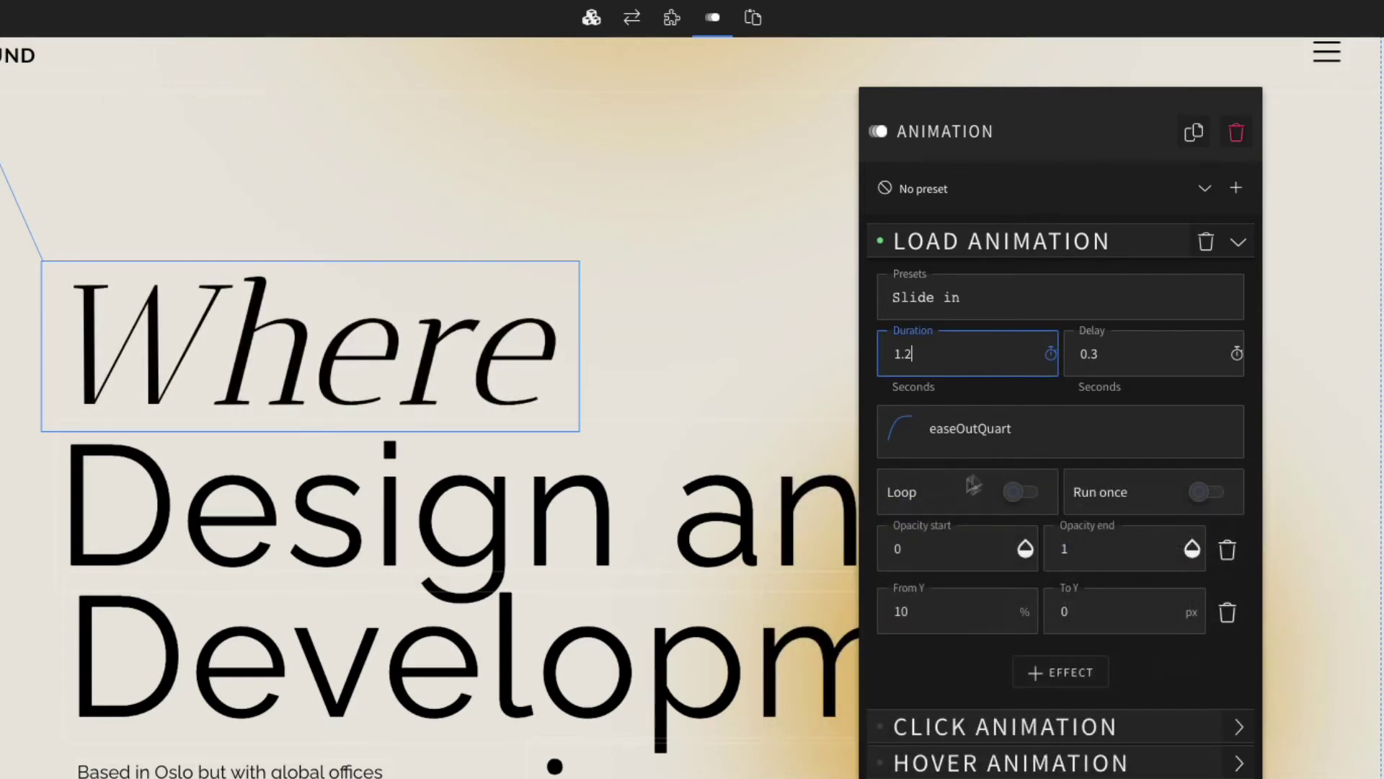
click(1023, 493)
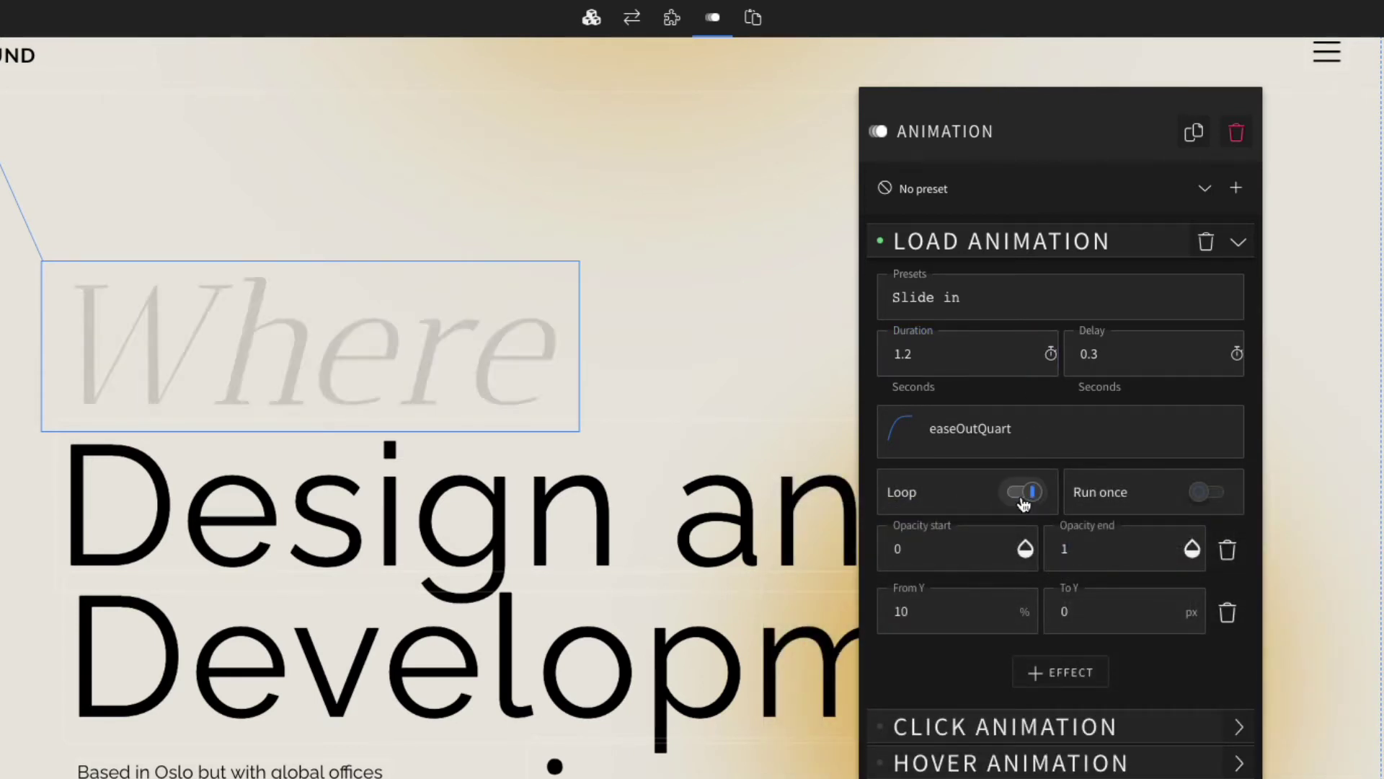
click(1023, 492)
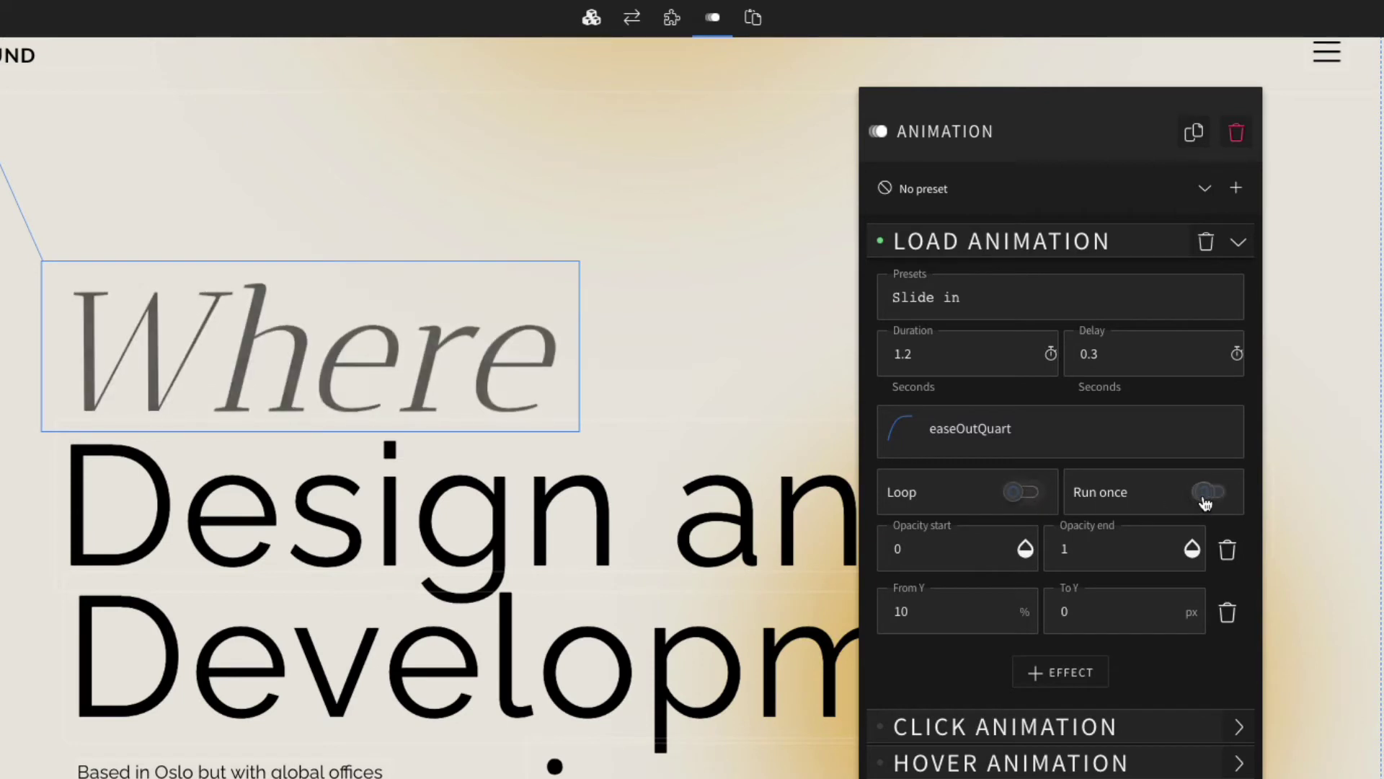
click(1207, 493)
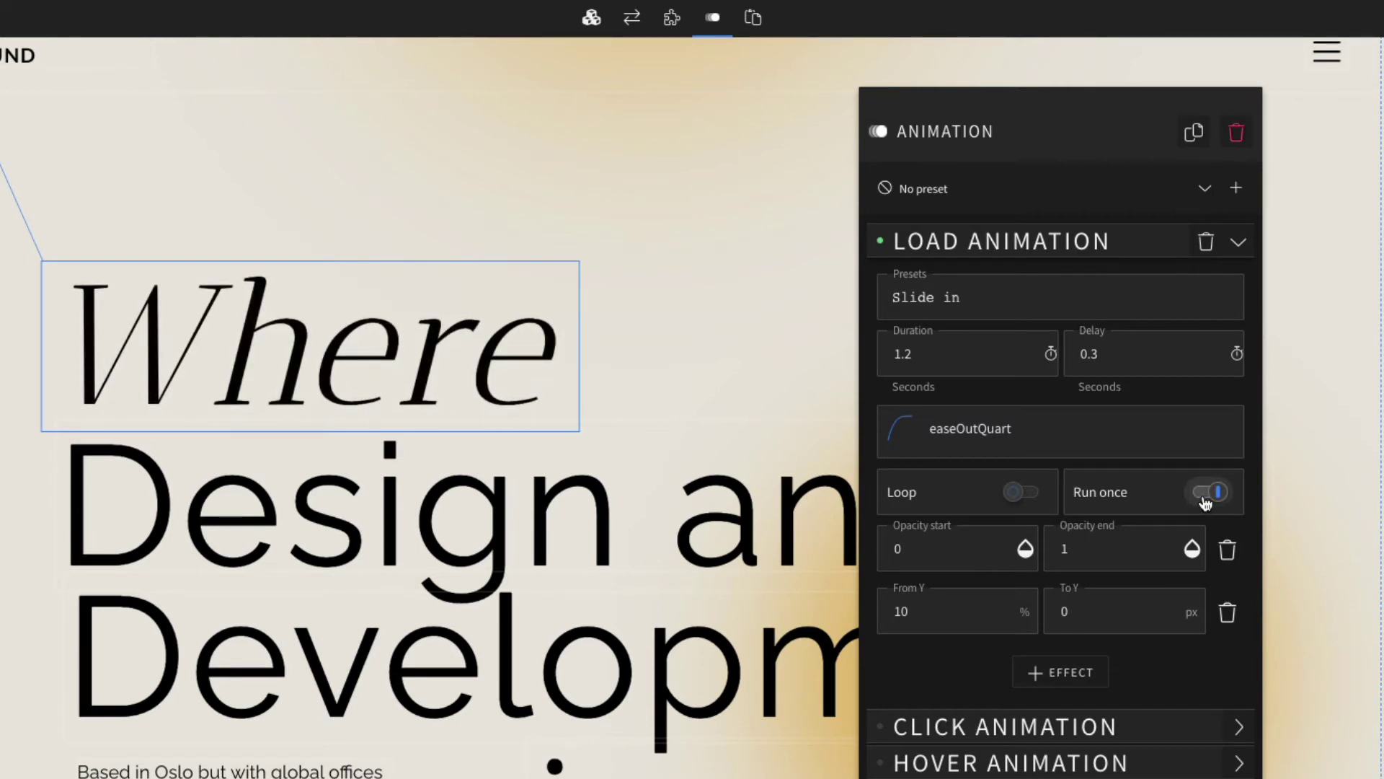
click(1204, 497)
click(941, 550)
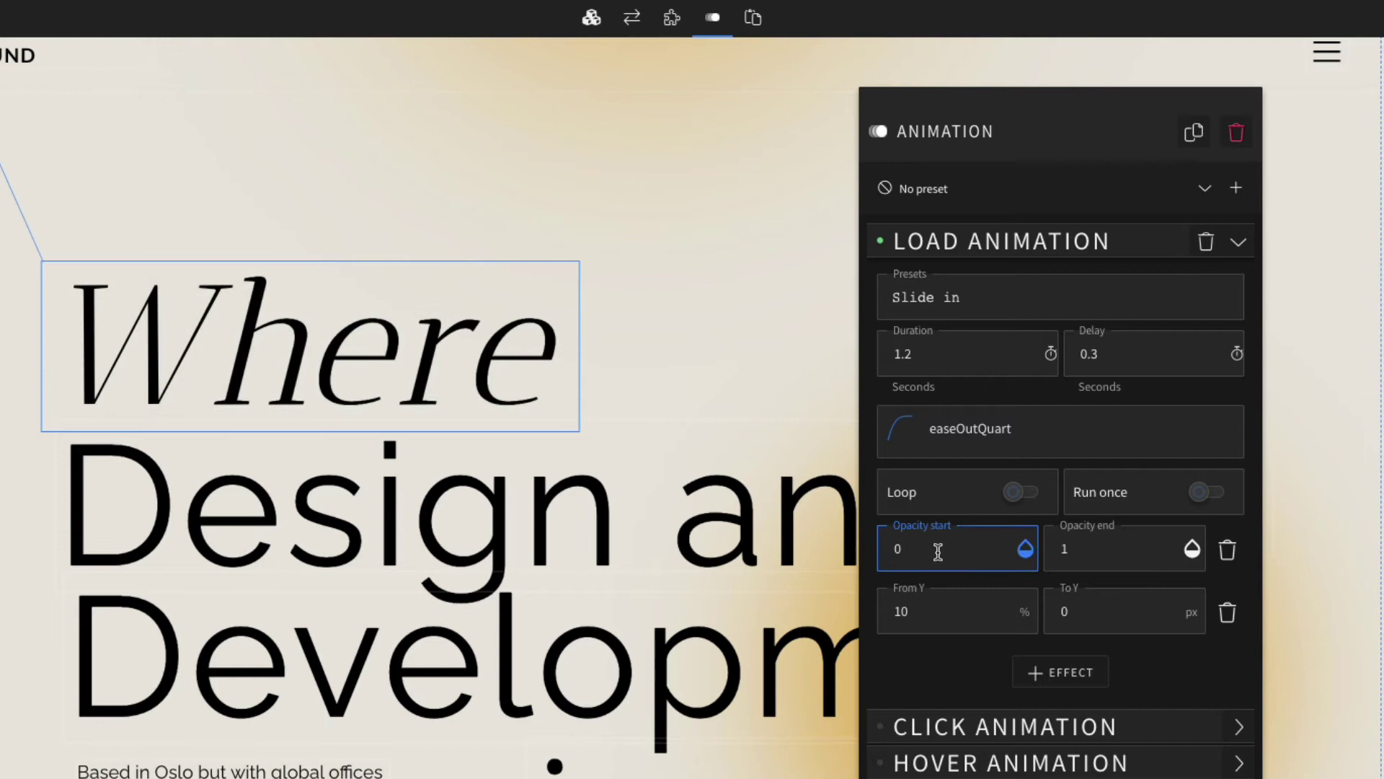
click(1105, 557)
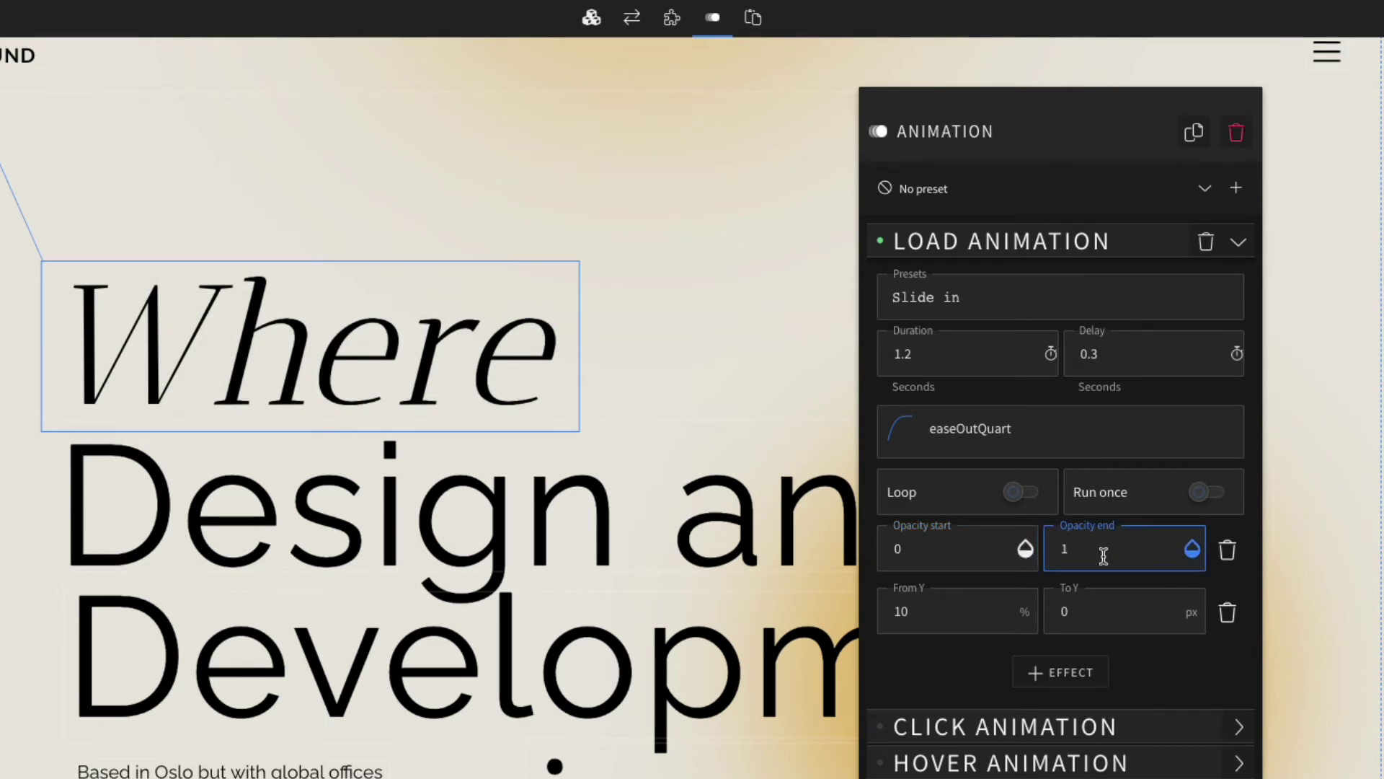
click(962, 618)
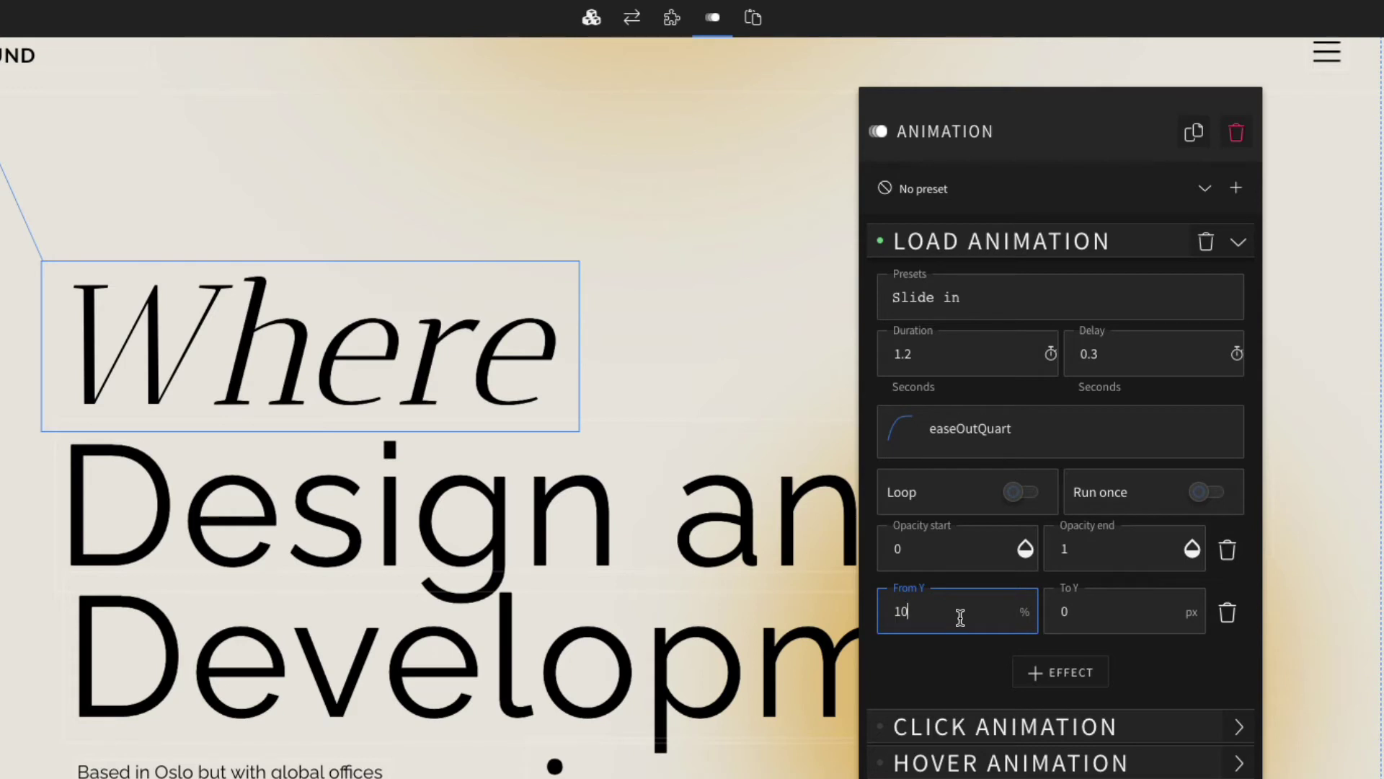
key(BackSpace)
key(BackSpace)
text(50)
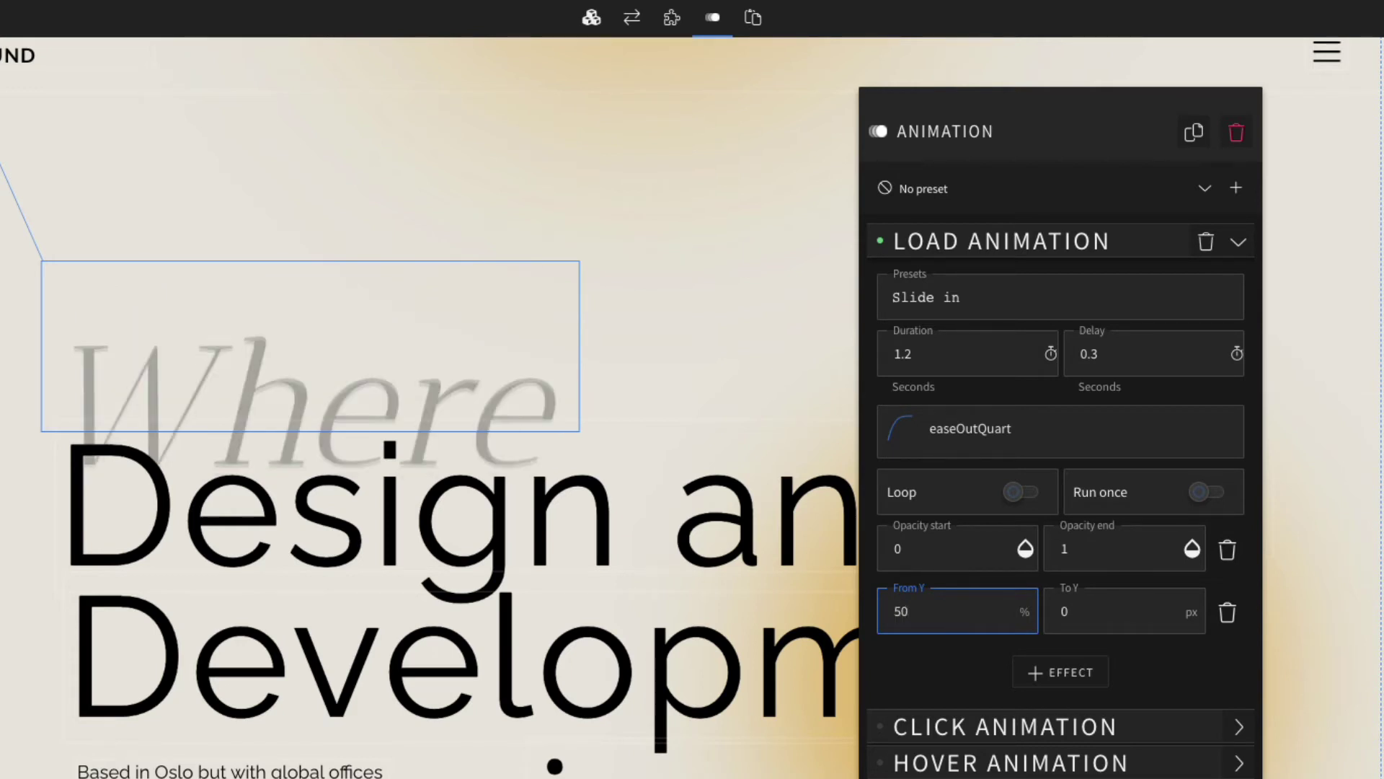
key(BackSpace)
key(BackSpace)
text(100)
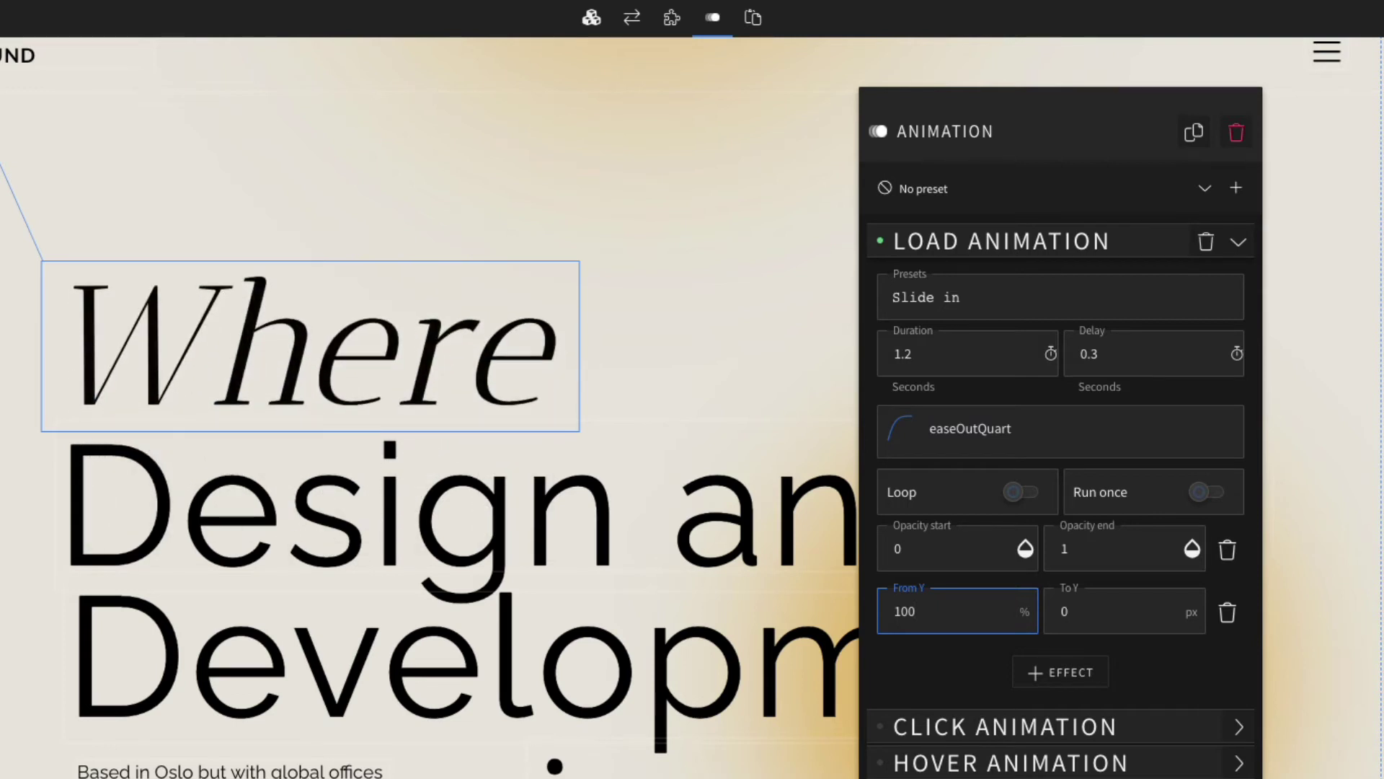
key(BackSpace)
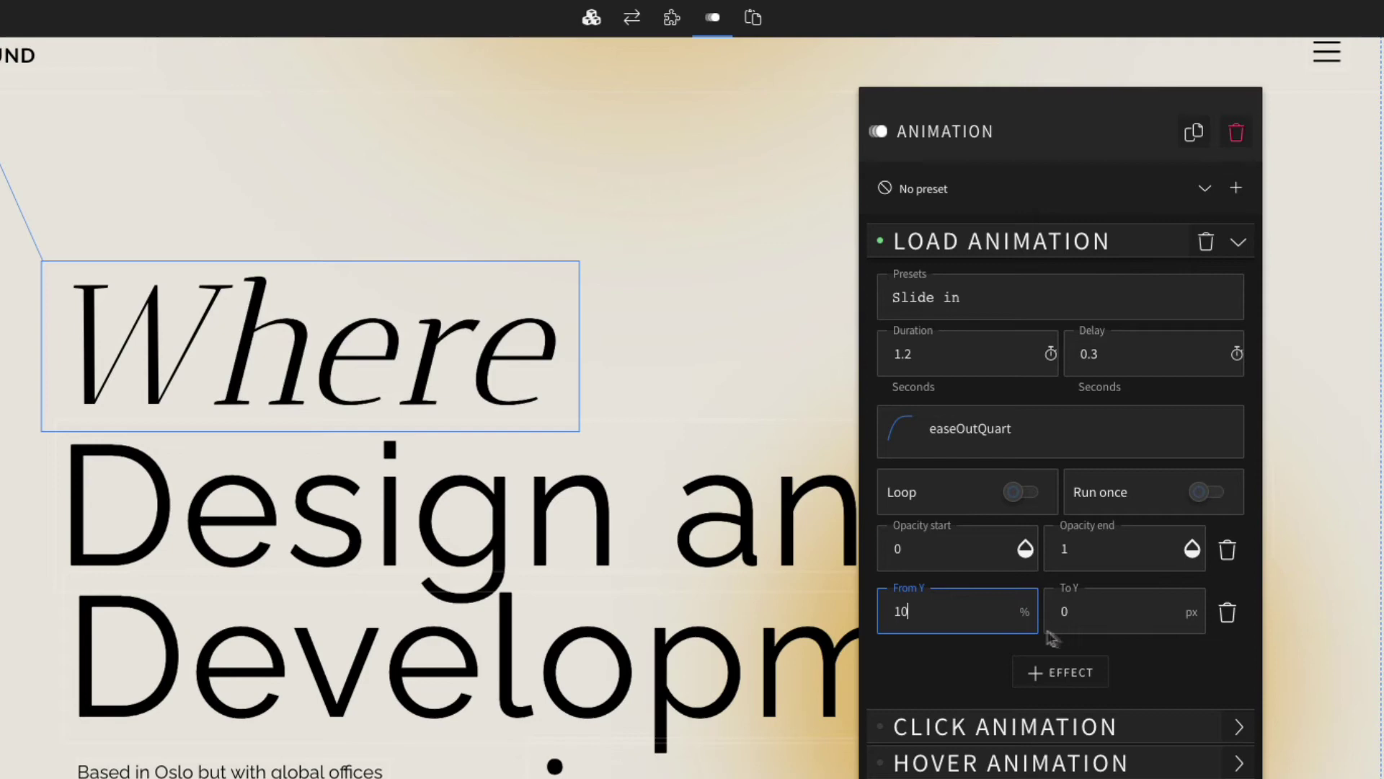
Glance at the effects list, then copy the 'Where' heading's slide-in animation.
click(1085, 673)
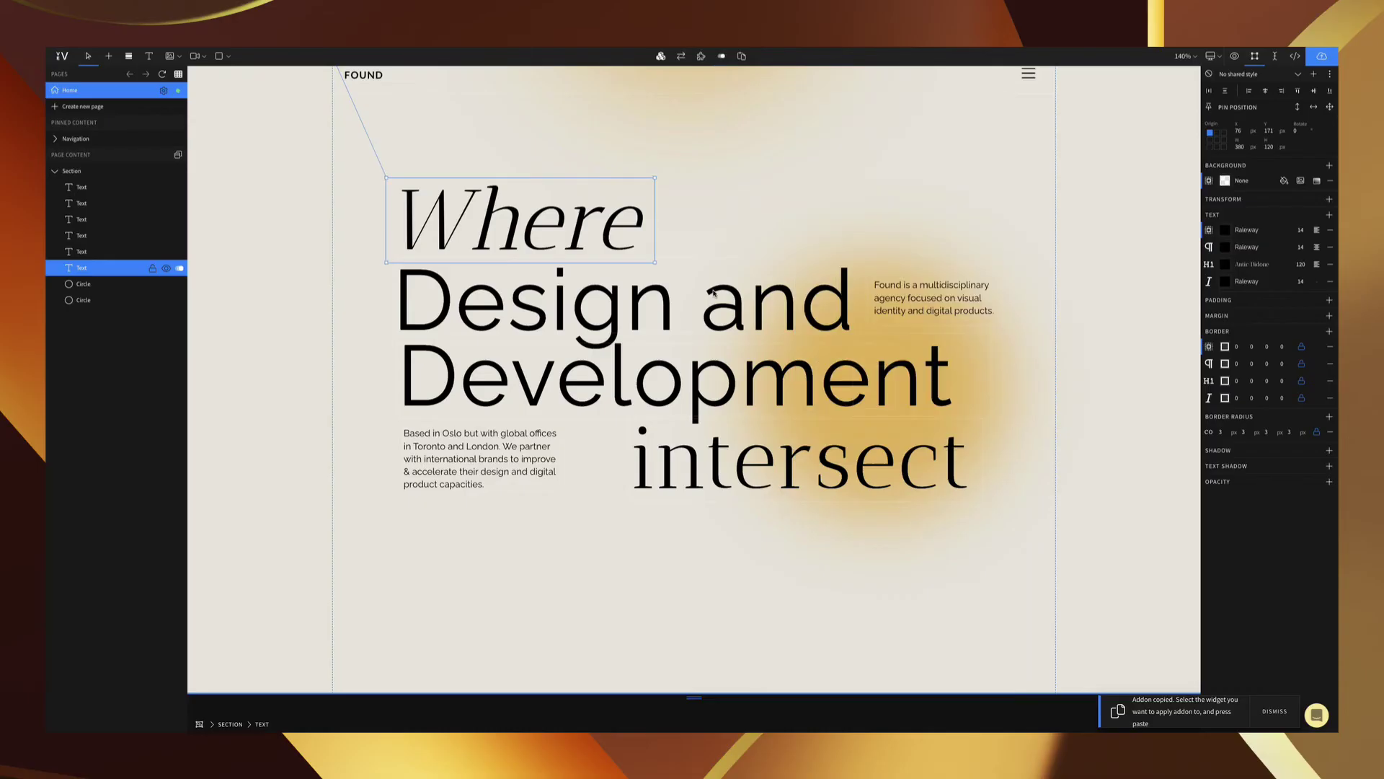
click(695, 271)
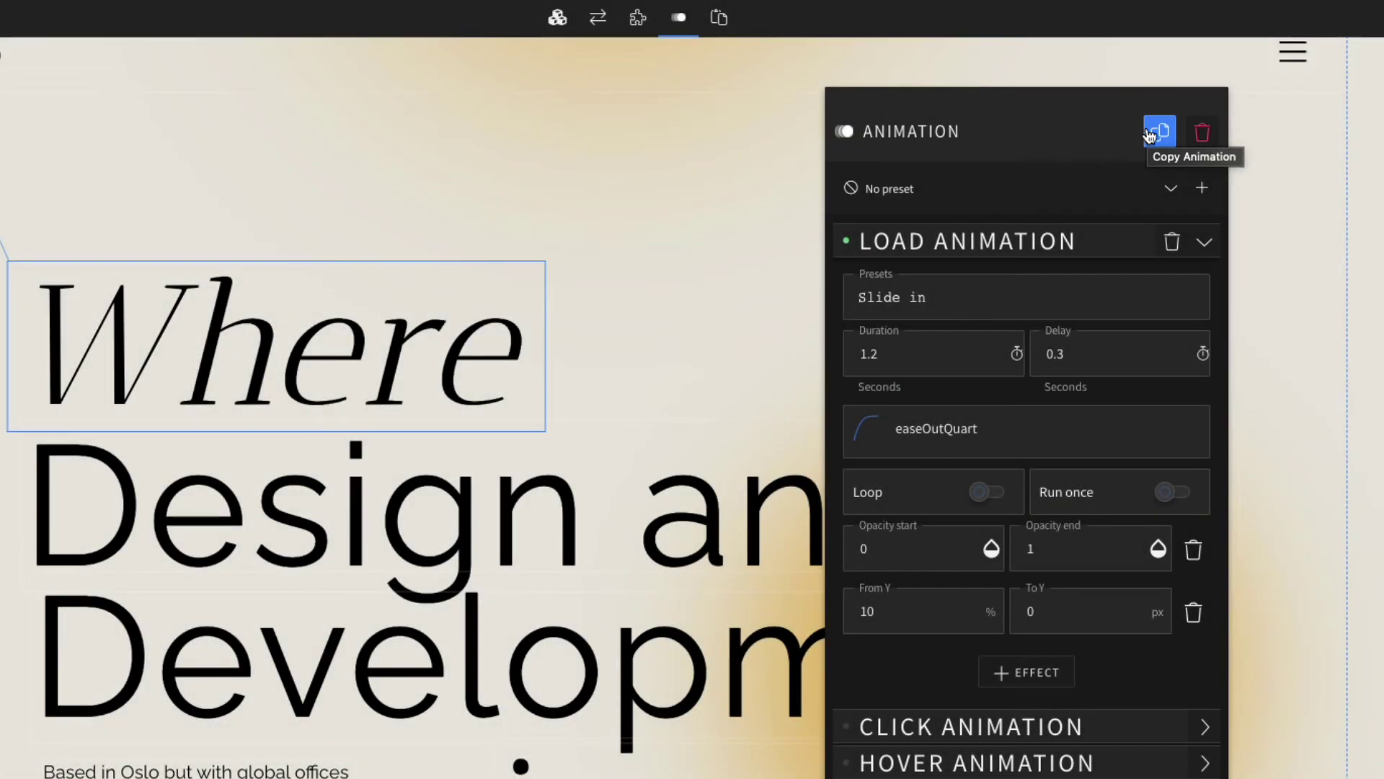
Paste the slide-in animation onto the 'Design and' heading and set its delay to 0.6 s.
click(660, 487)
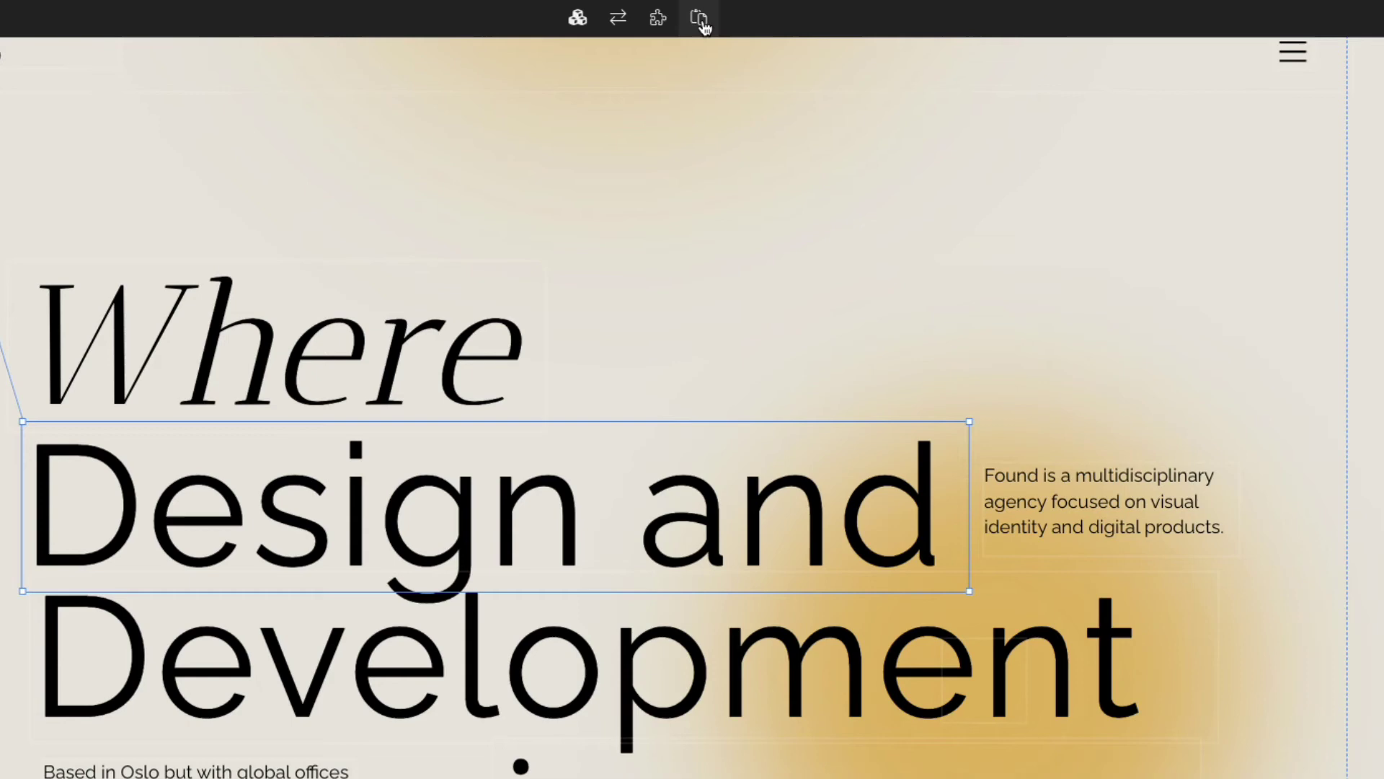
click(702, 27)
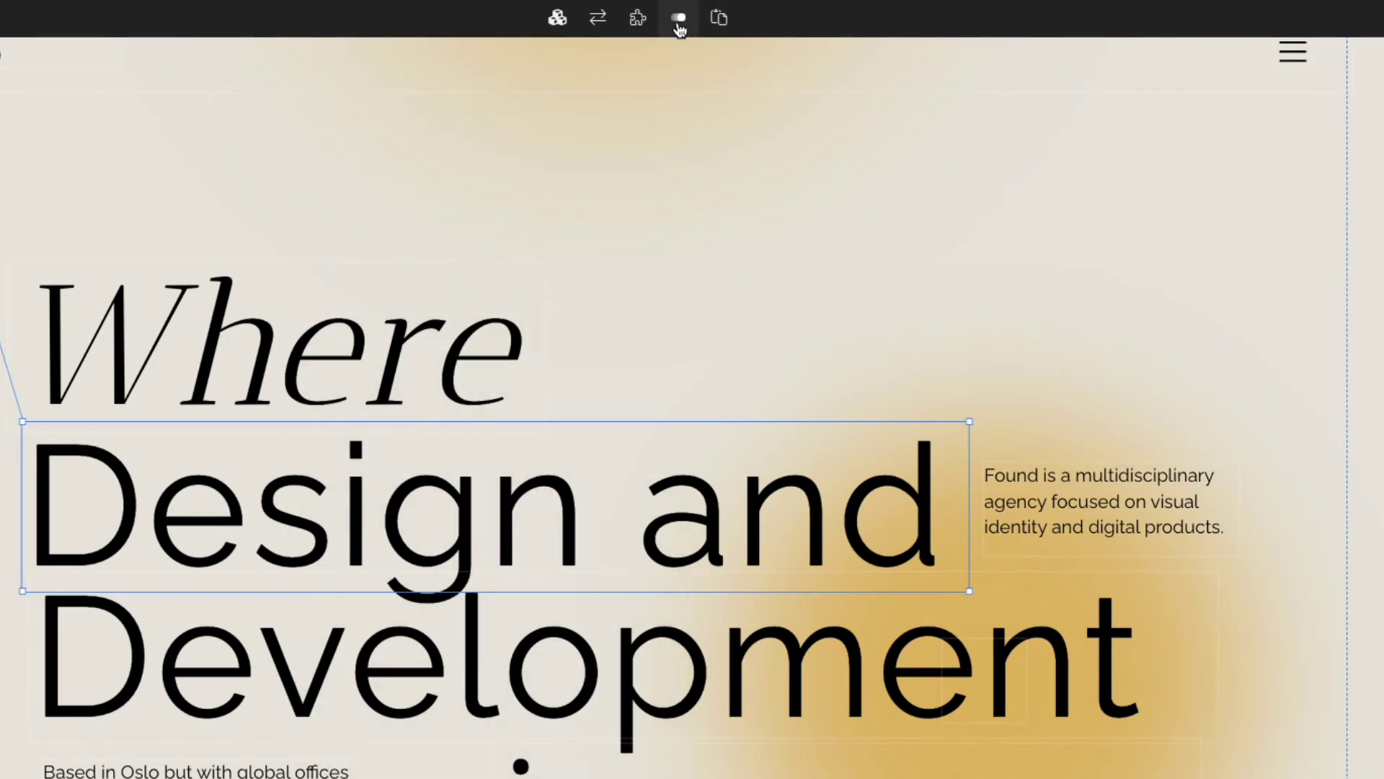
click(678, 21)
drag(539, 96, 1352, 111)
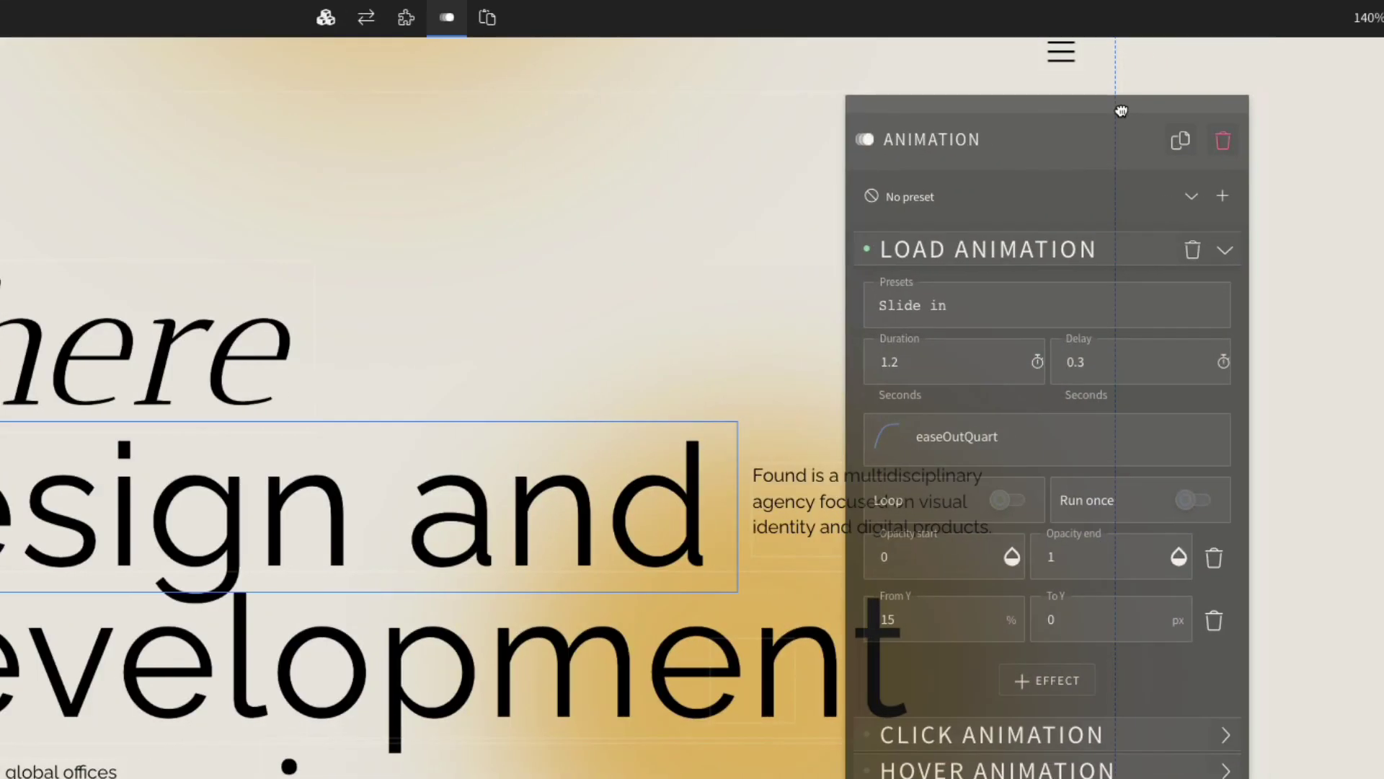
click(1347, 371)
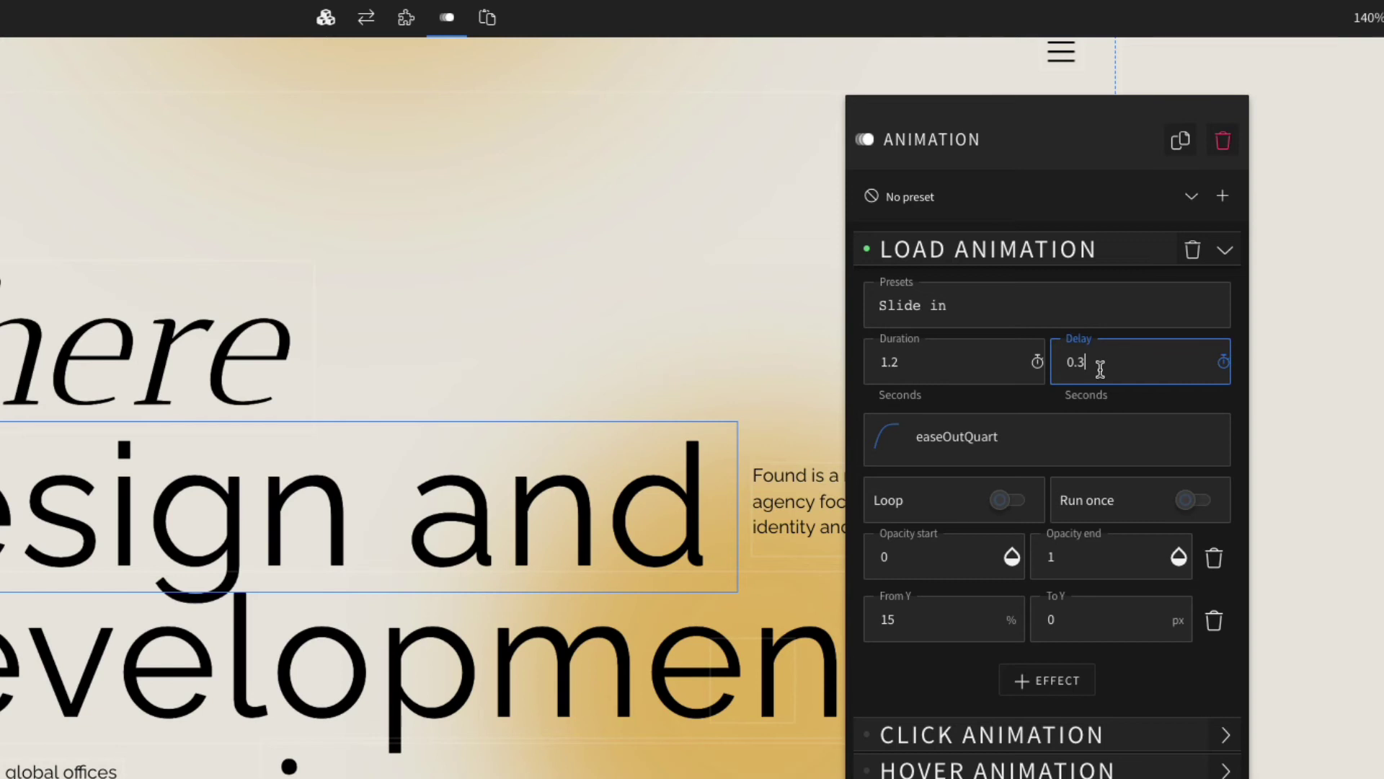
key(BackSpace)
text(6)
Paste the slide-in animation onto the Development heading with a 0.9 s delay.
click(375, 667)
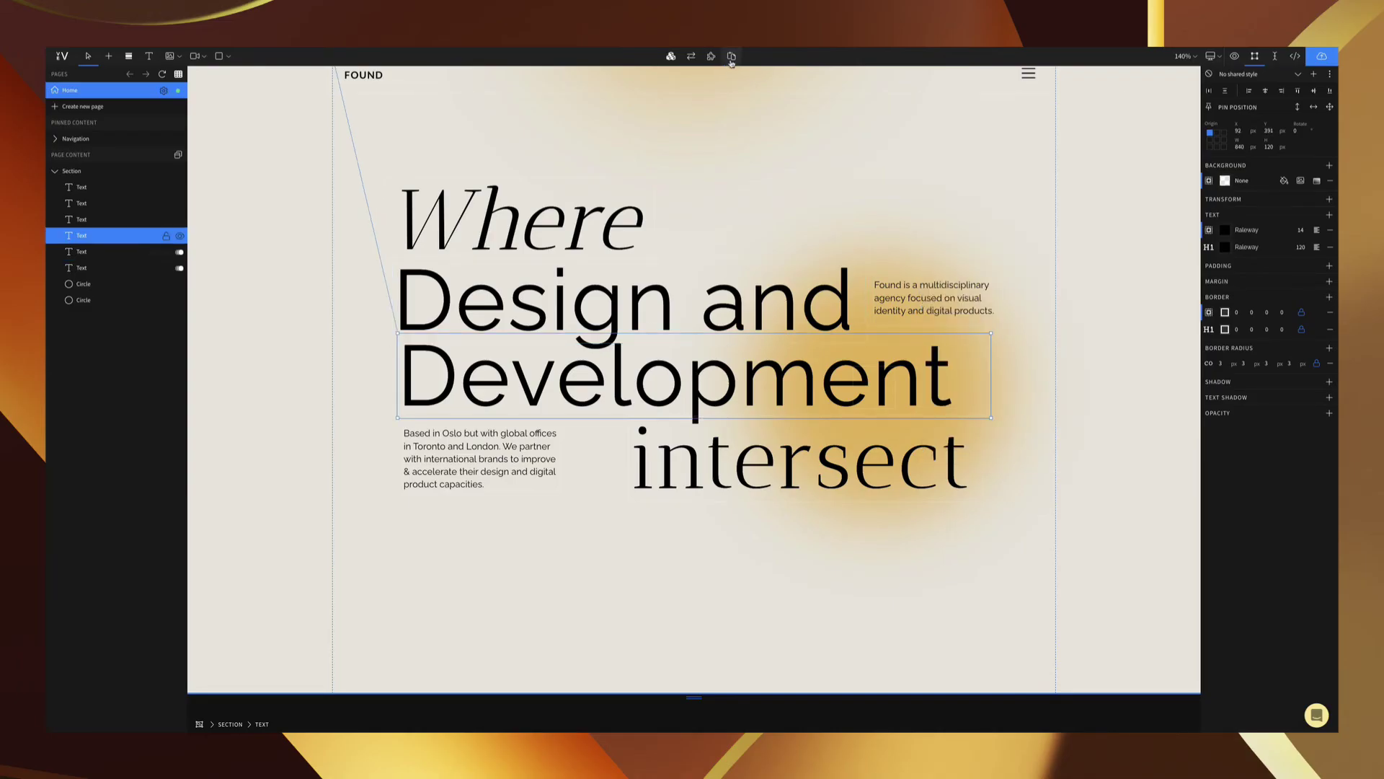
click(720, 57)
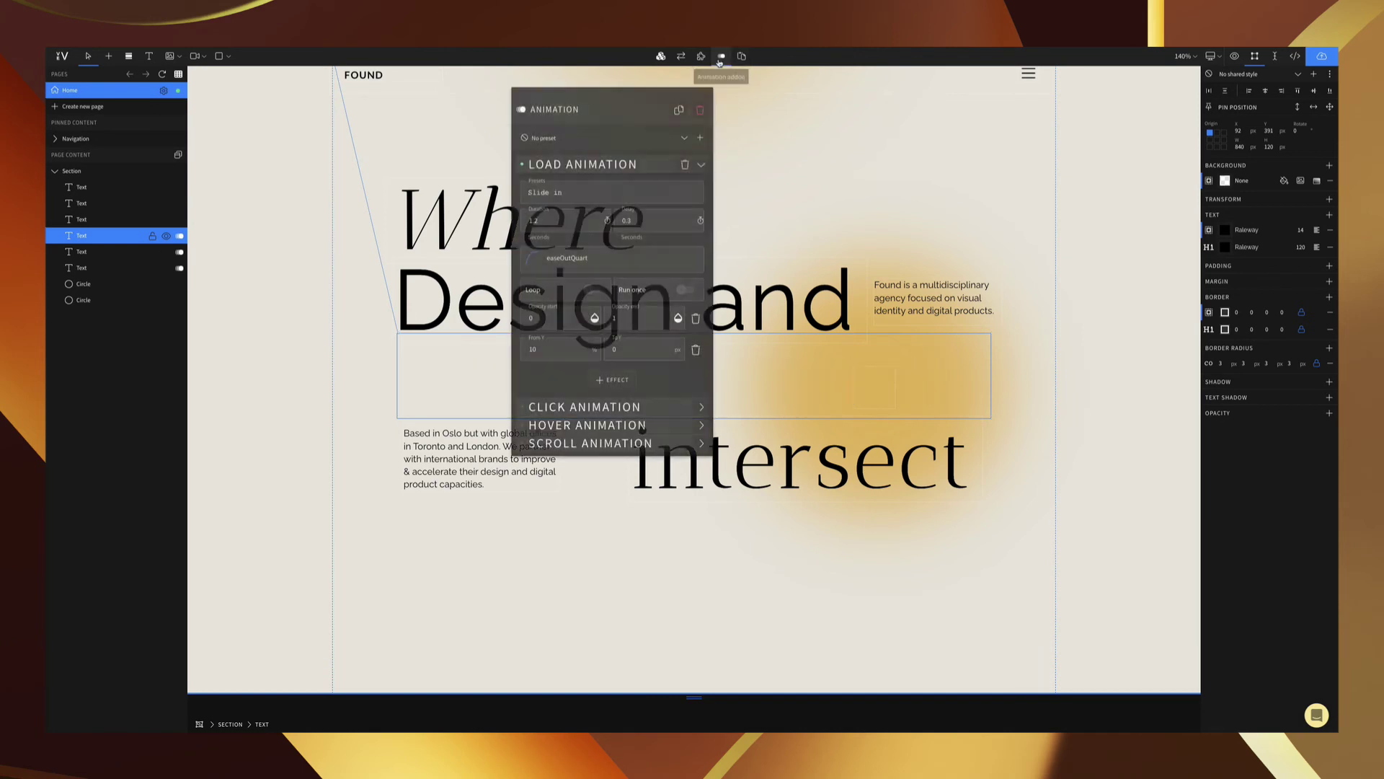
click(636, 220)
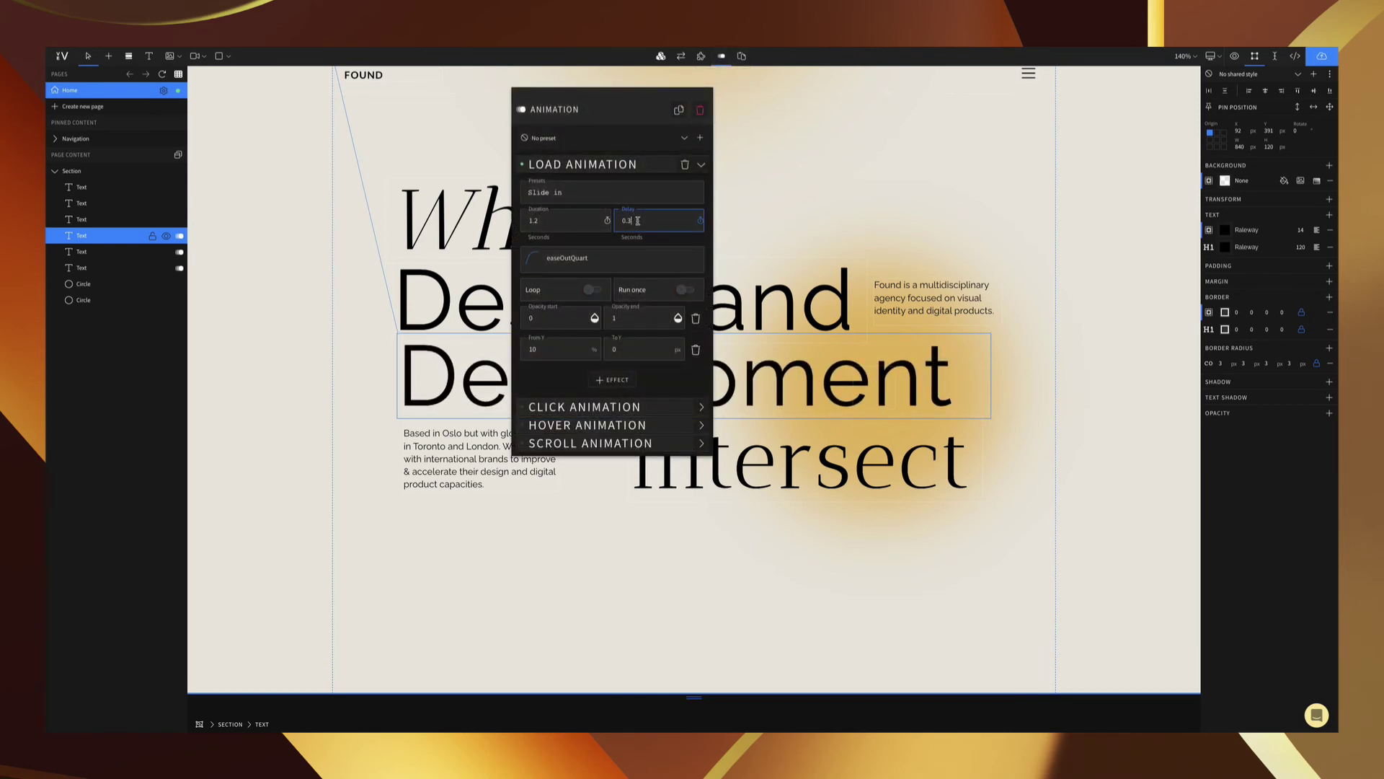
text(9)
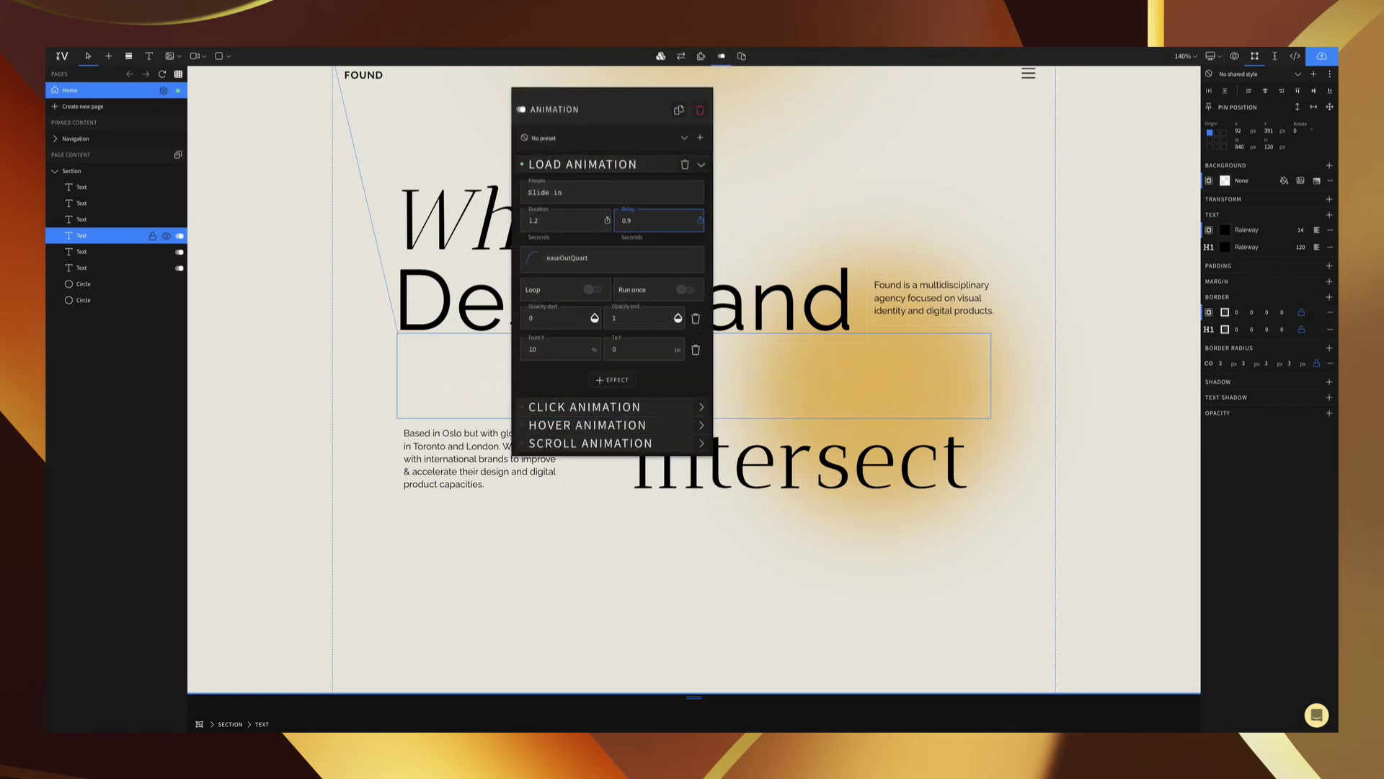
Paste the slide-in animation onto the intersect heading with a 1.2 s delay.
click(865, 462)
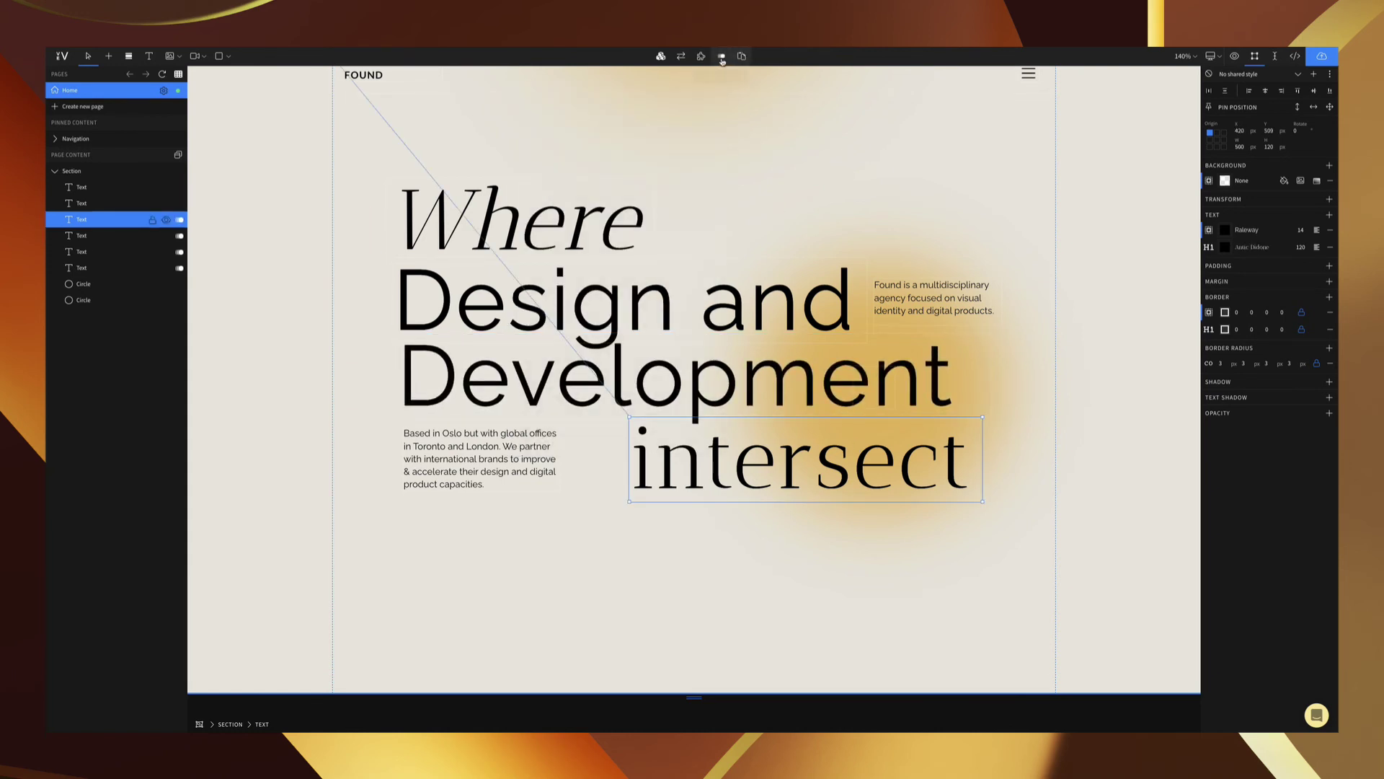
click(721, 57)
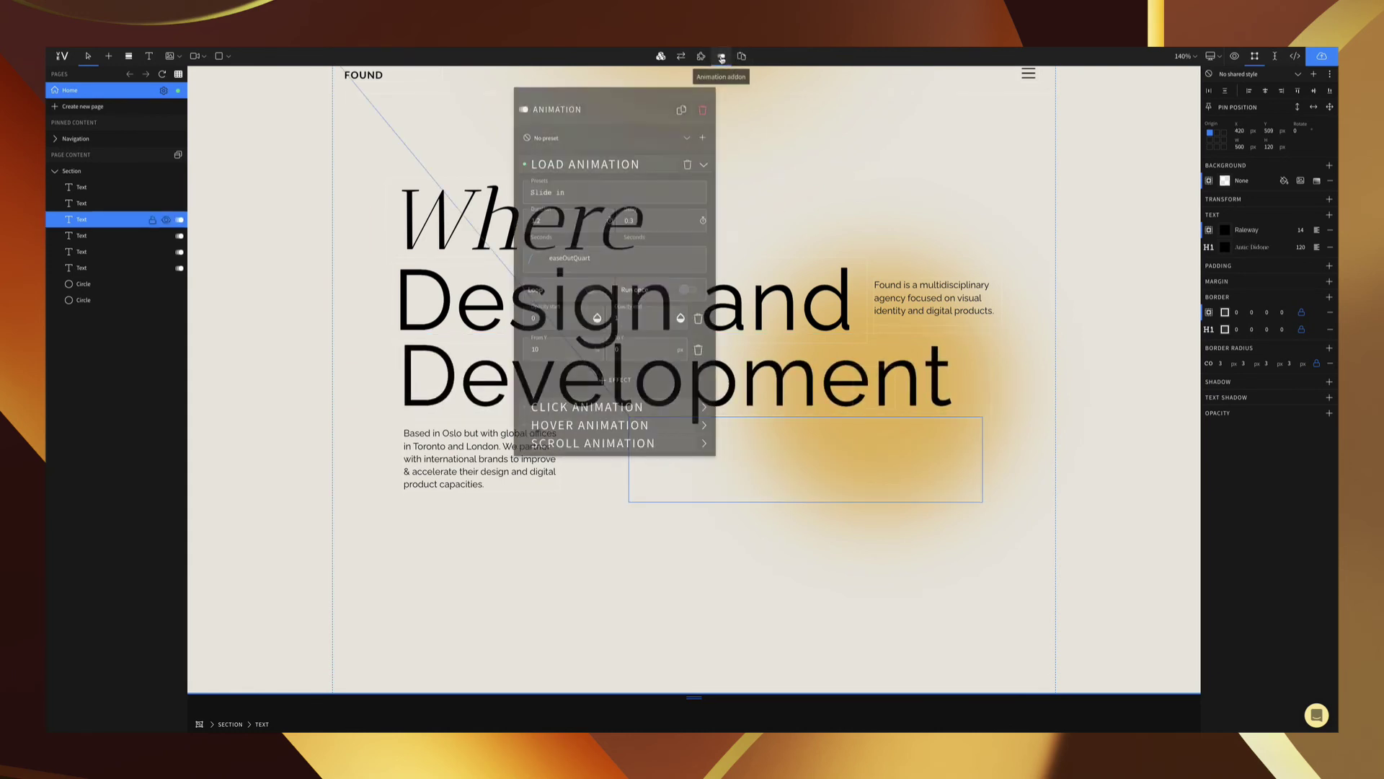
click(646, 222)
text(1.2)
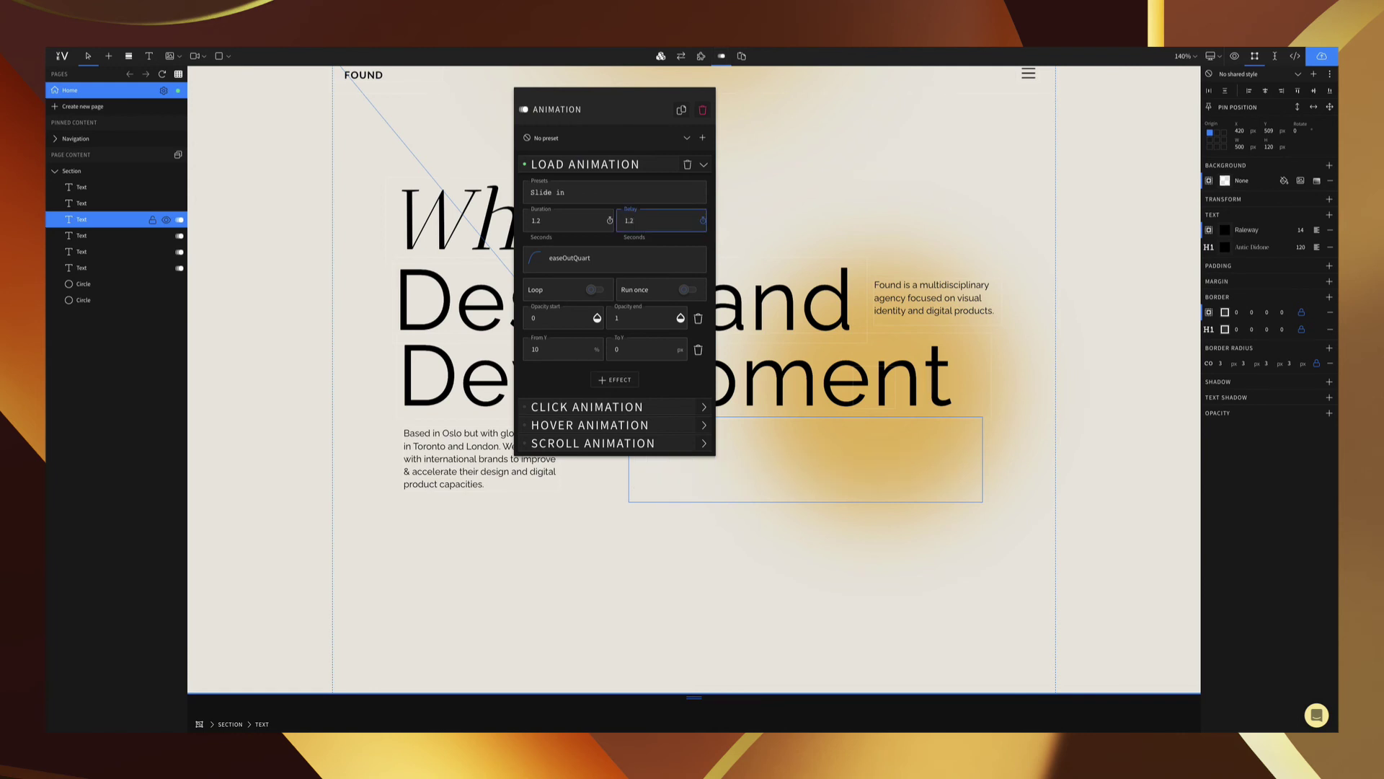
click(786, 206)
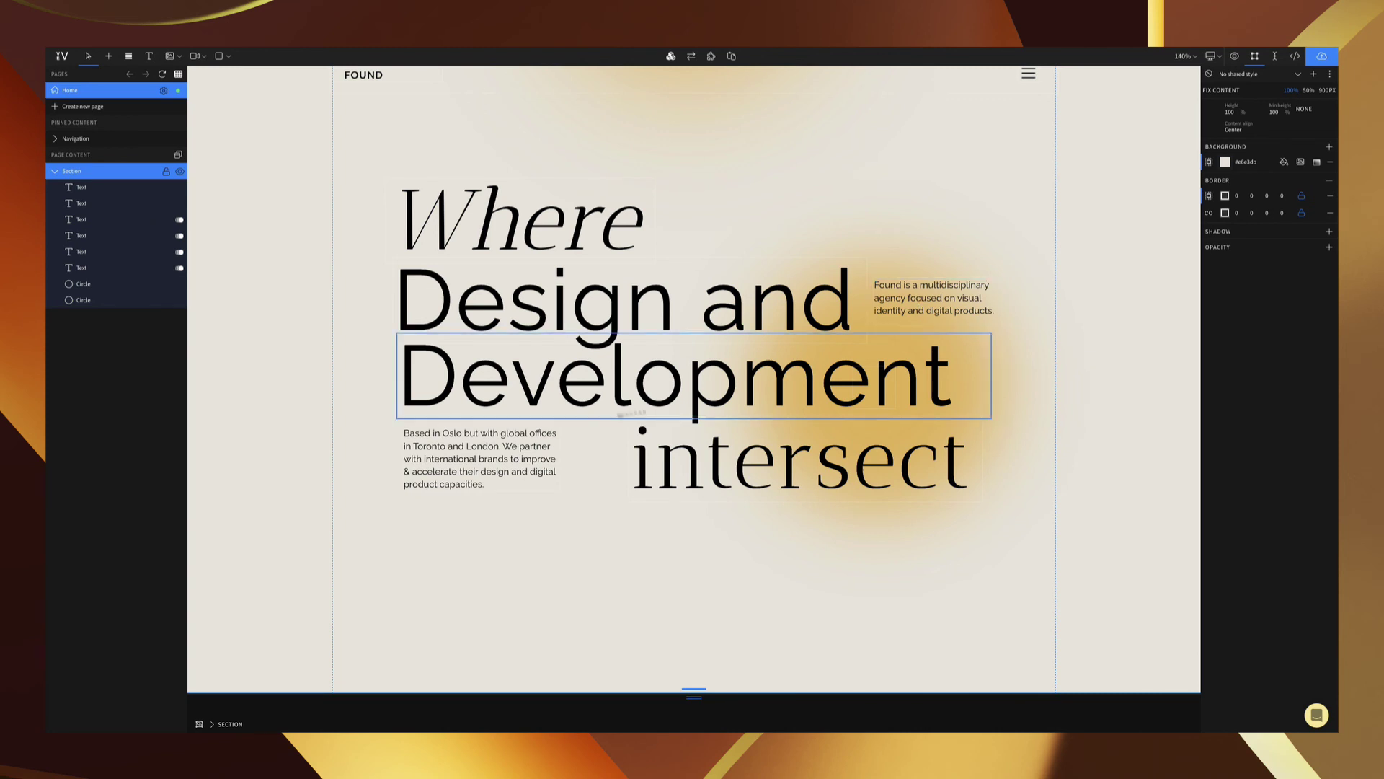
Paste the slide-in animation onto the Based in Oslo paragraph, delayed 1.8 s.
click(498, 462)
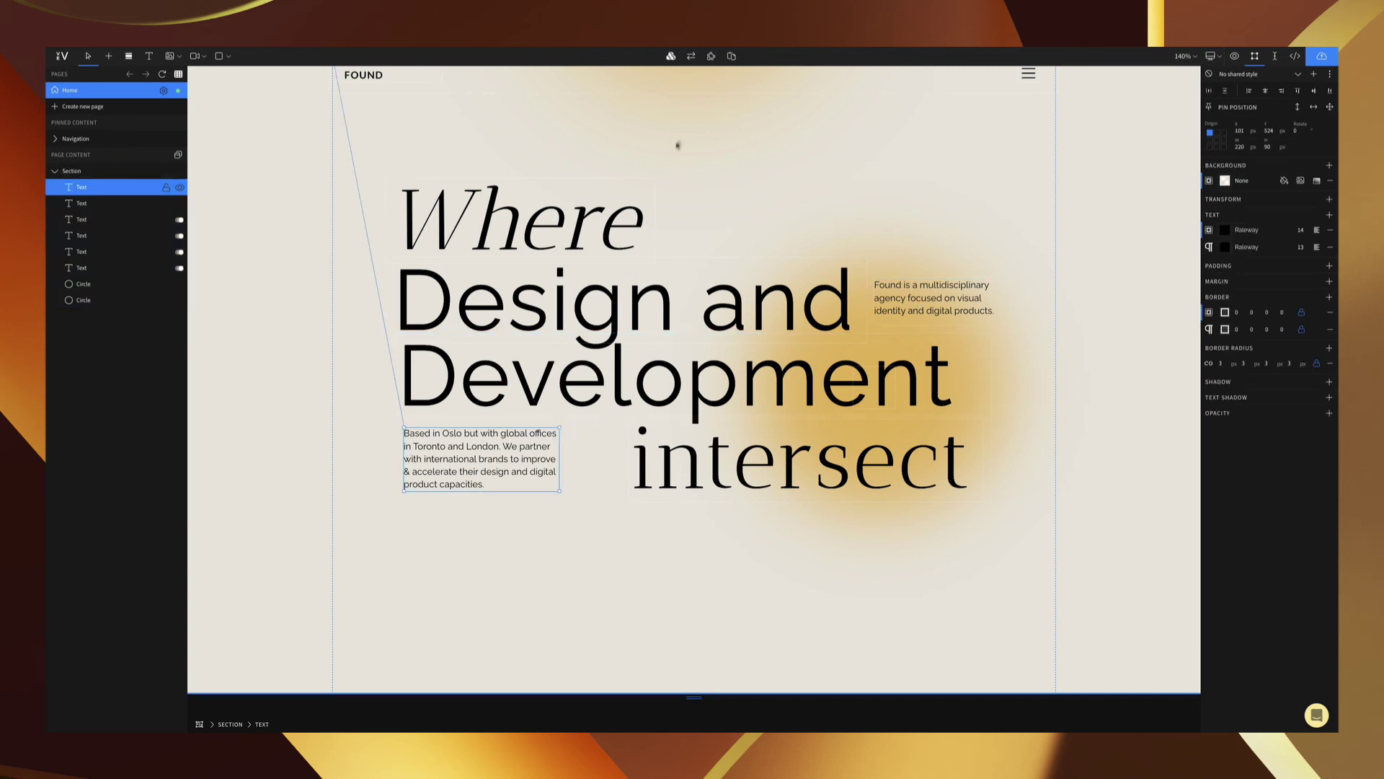
click(722, 56)
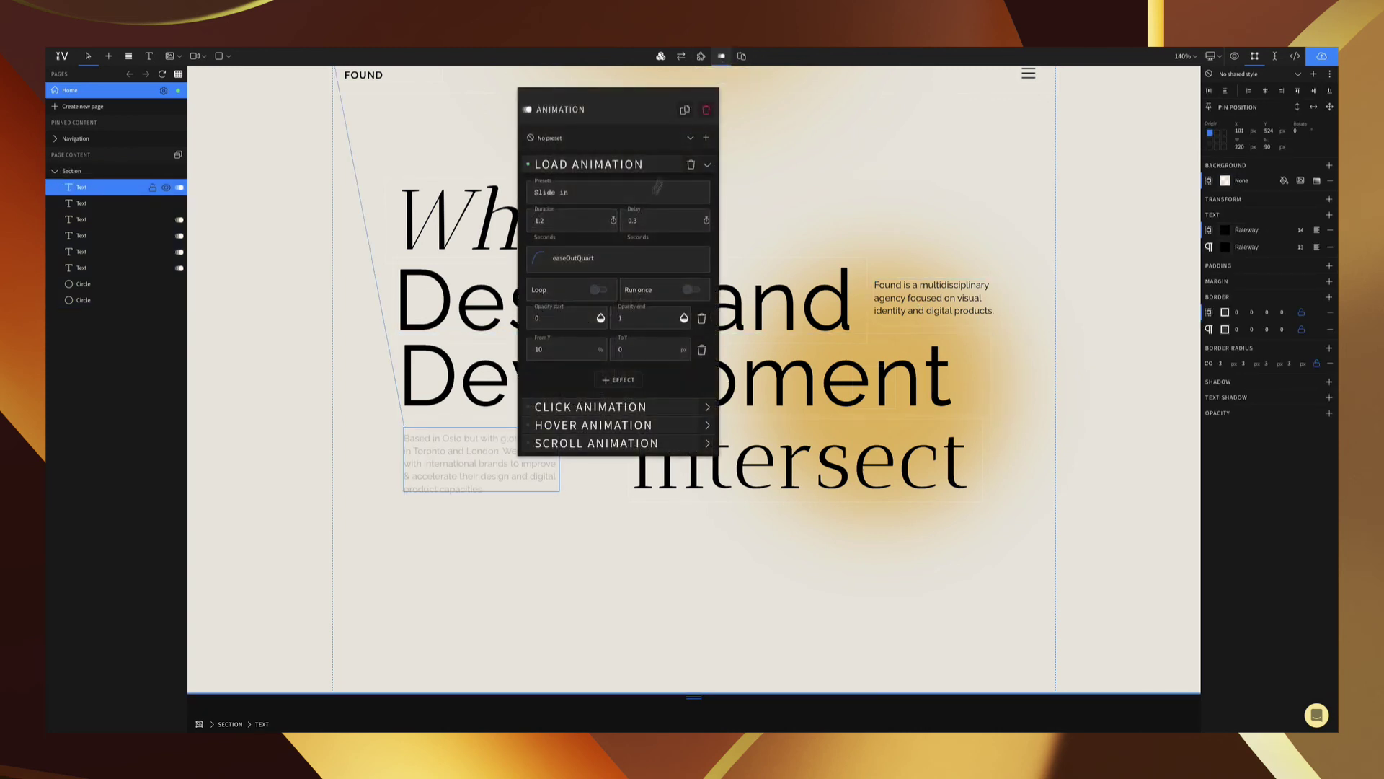
click(638, 219)
text(1.8)
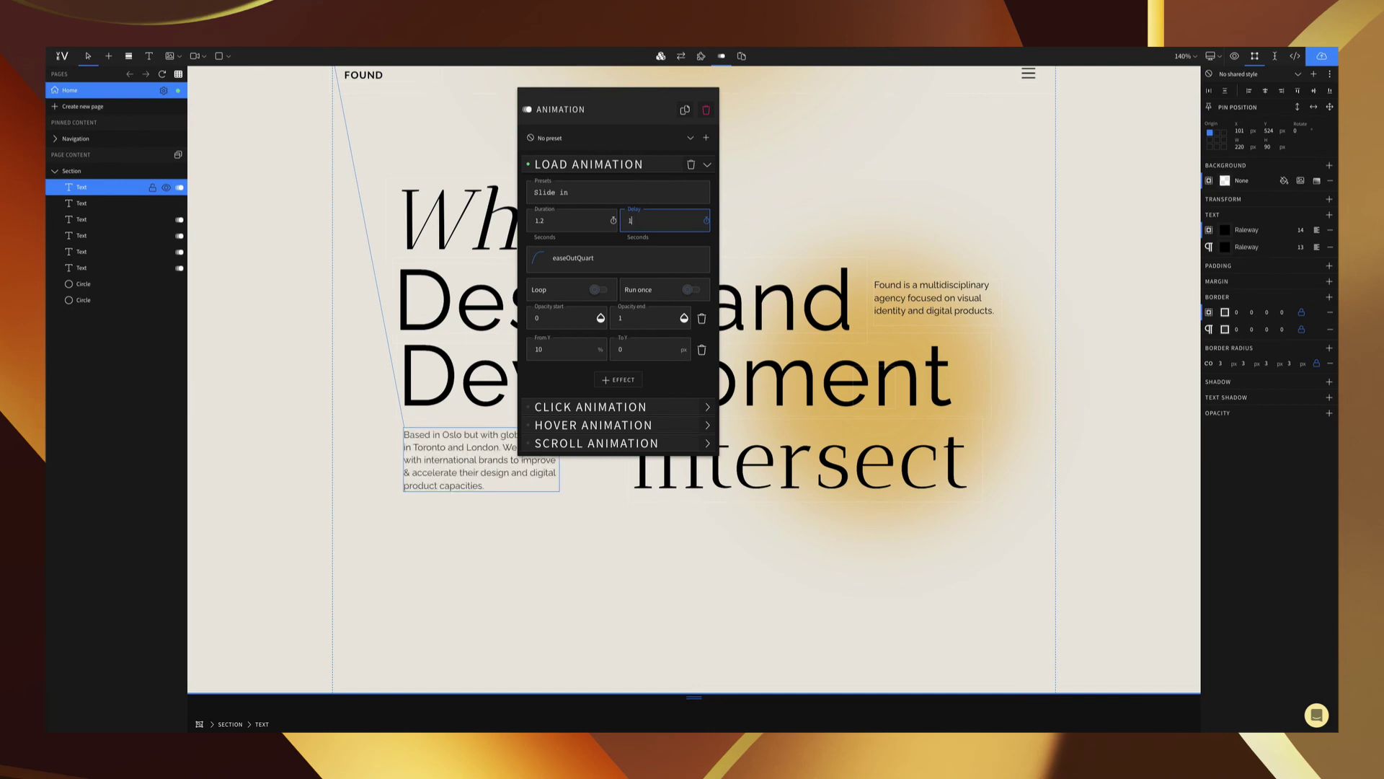
Paste the slide-in animation onto the Found description with a delay after the headings.
click(926, 295)
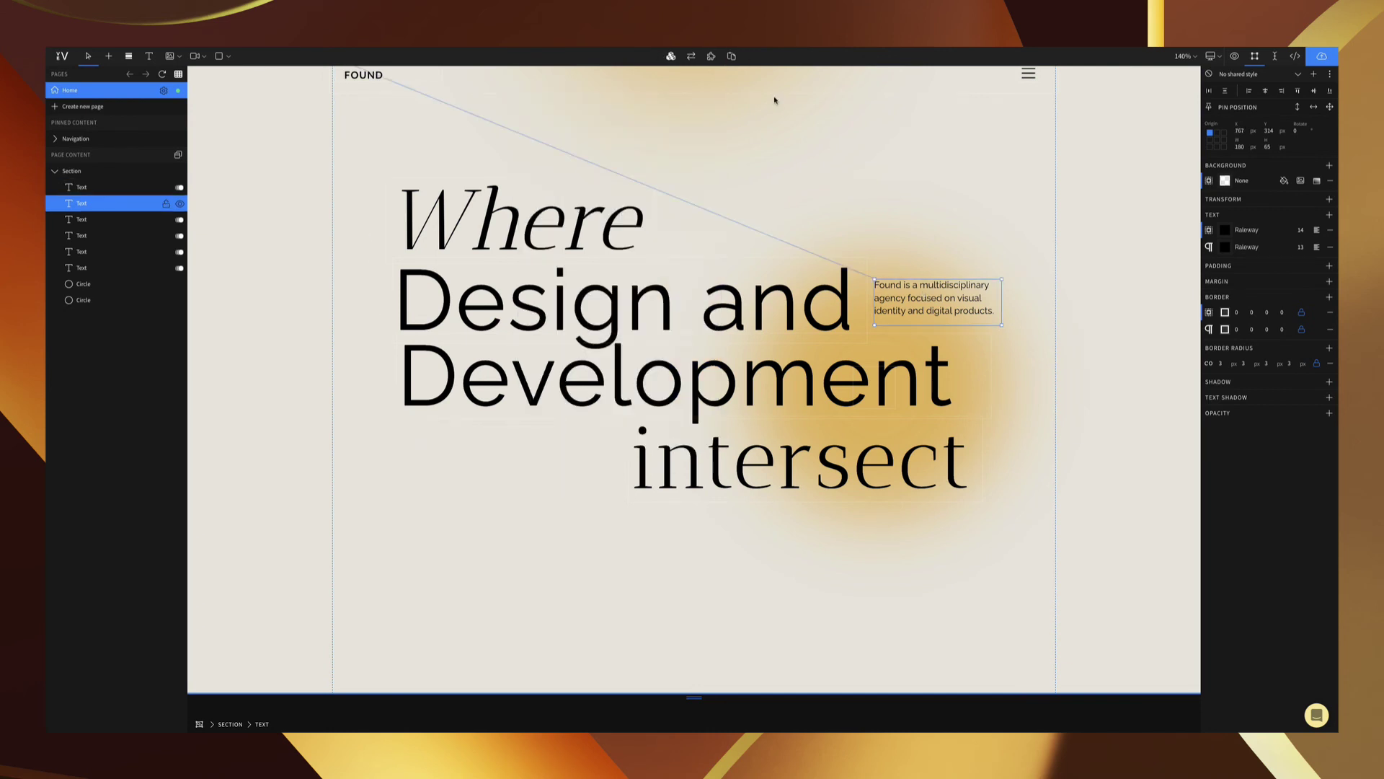
click(721, 55)
click(659, 220)
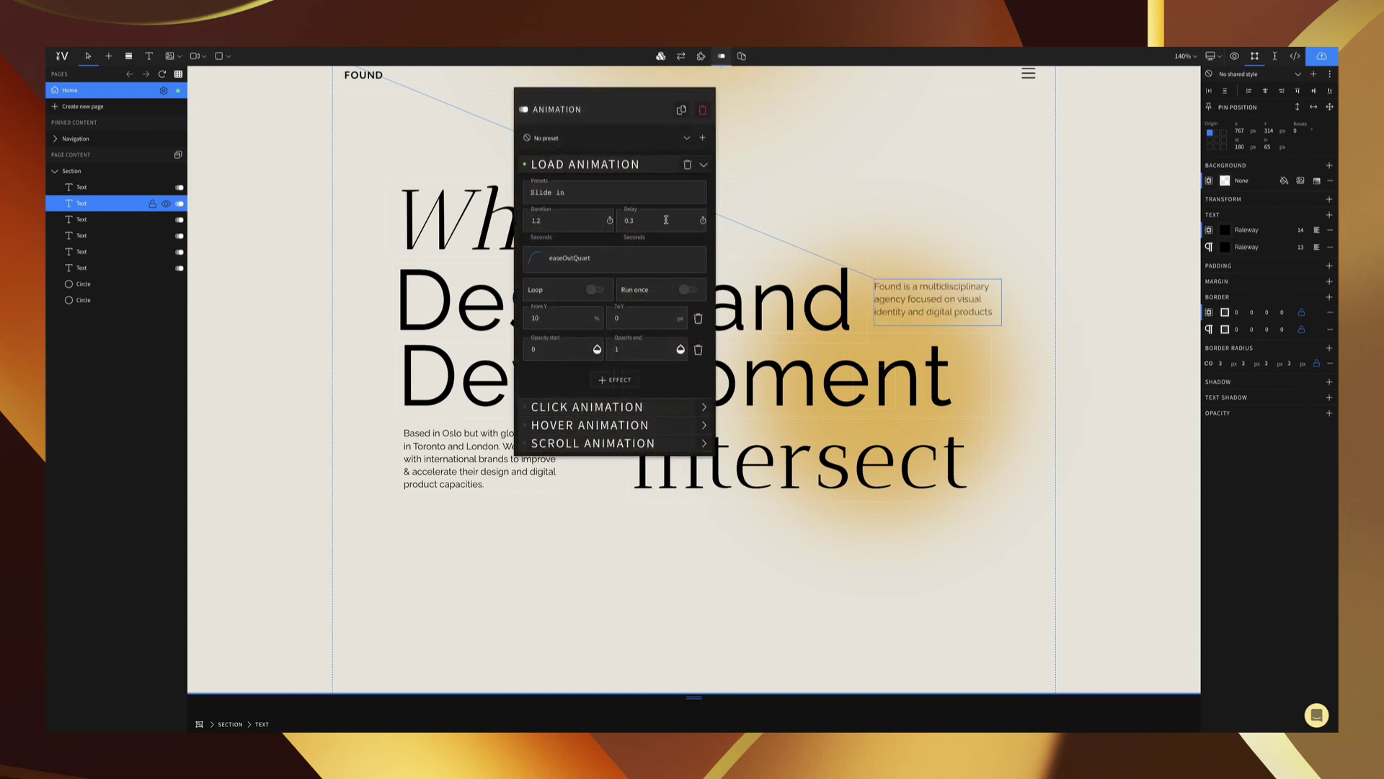
text(0.)
key(BackSpace)
key(BackSpace)
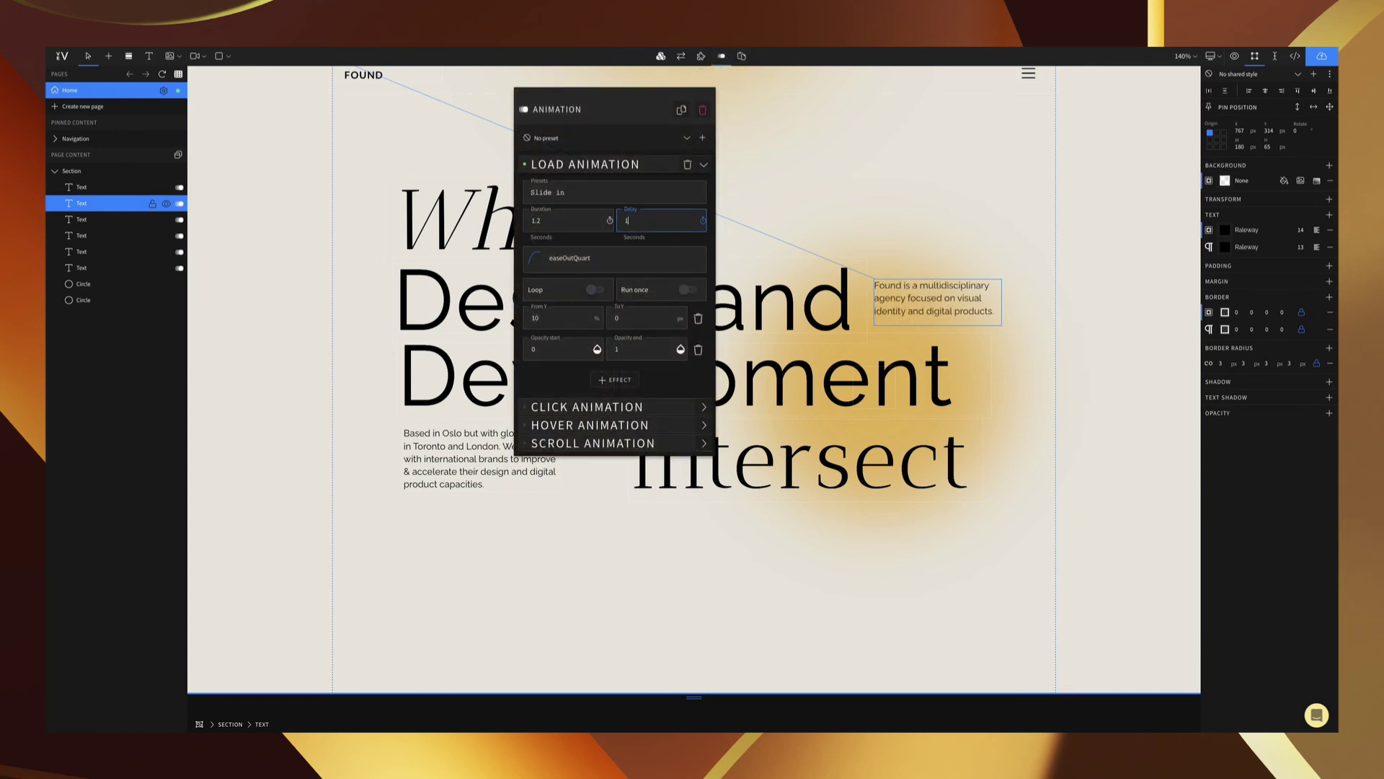
text(1.8)
click(920, 216)
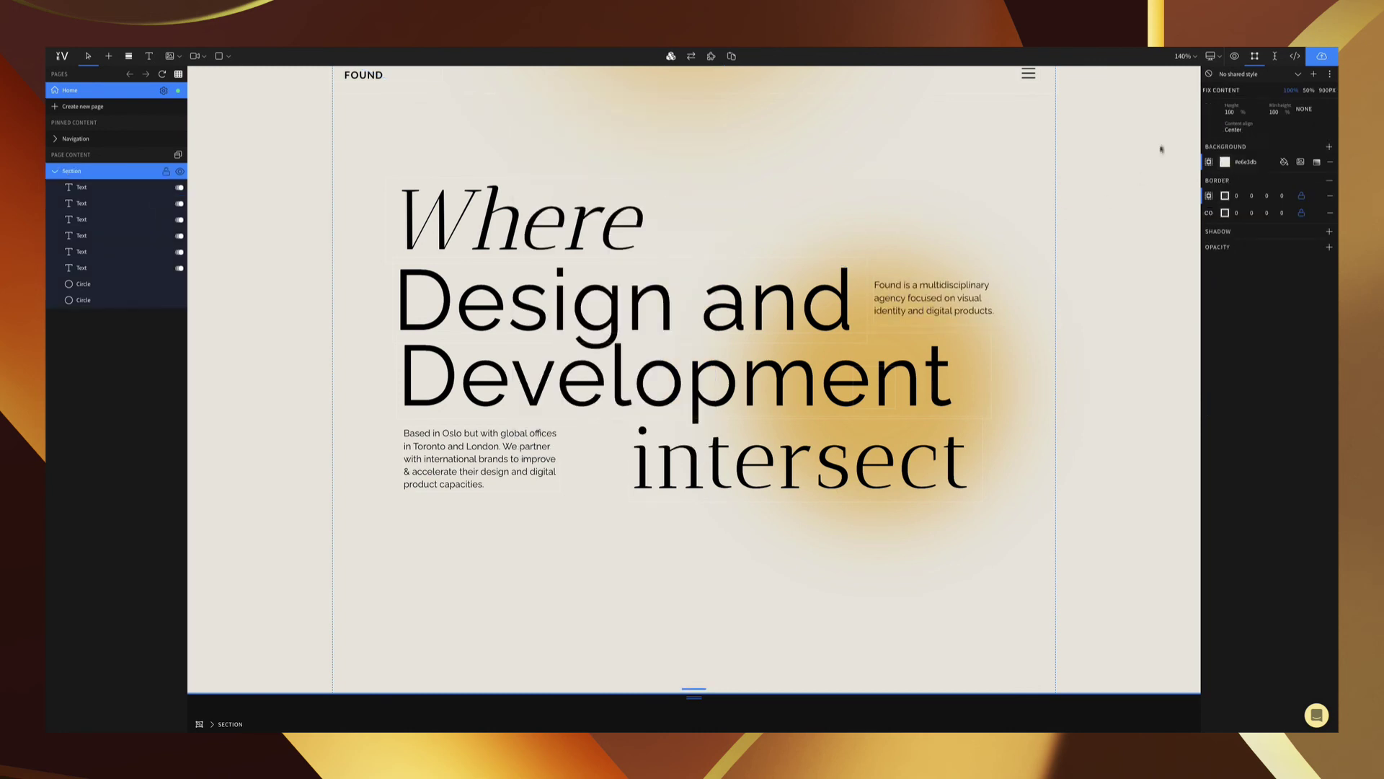
Preview the FOUND hero to watch its text slide in with staggered delays.
click(1231, 64)
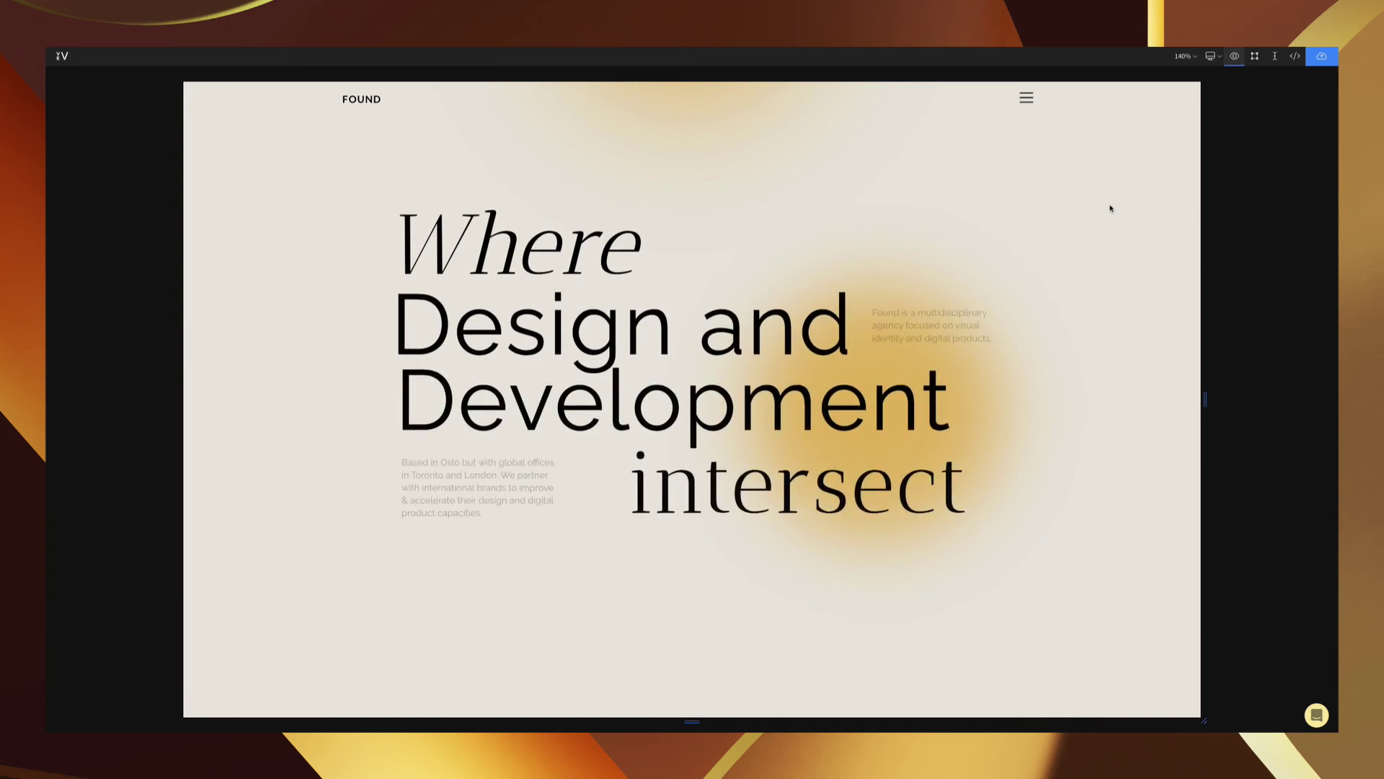